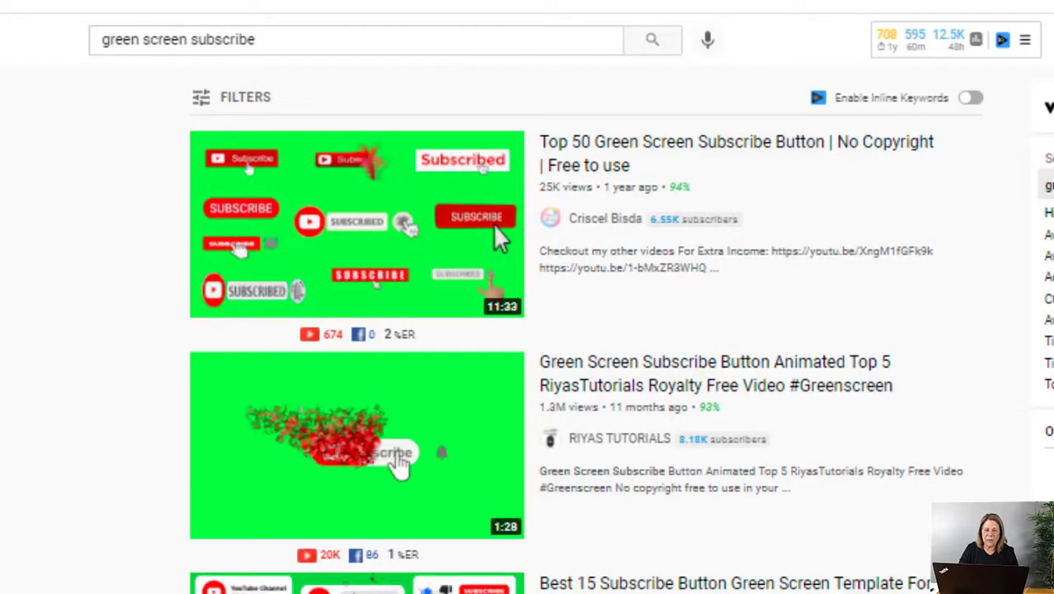
Scroll through the Canva template suggestions beside the blank YouTube-sized design
scroll(619, 330, down, 1)
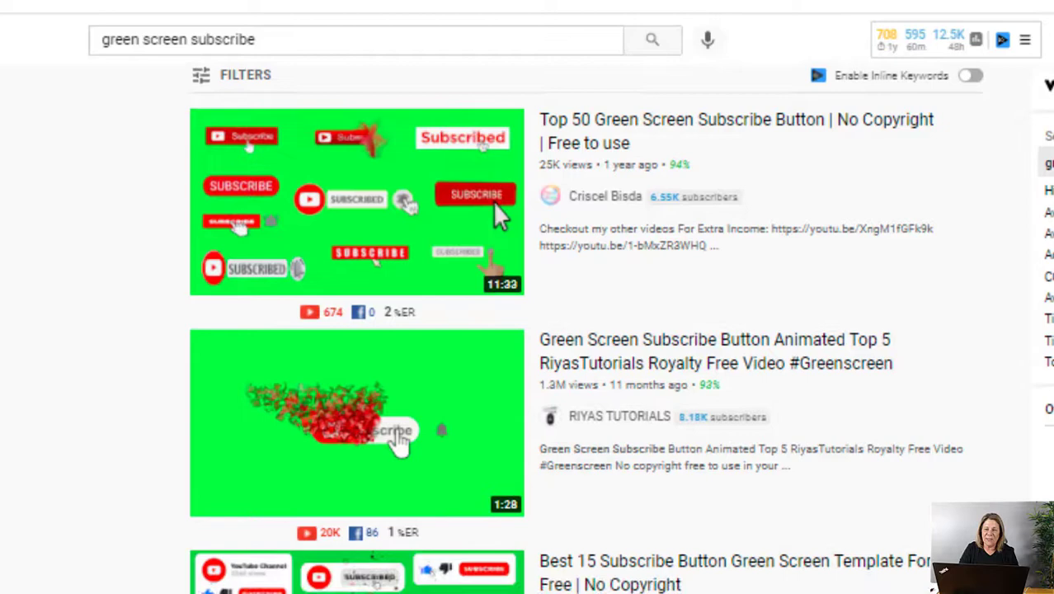
scroll(618, 329, down, 2)
scroll(618, 330, down, 2)
scroll(619, 330, down, 1)
scroll(618, 330, down, 2)
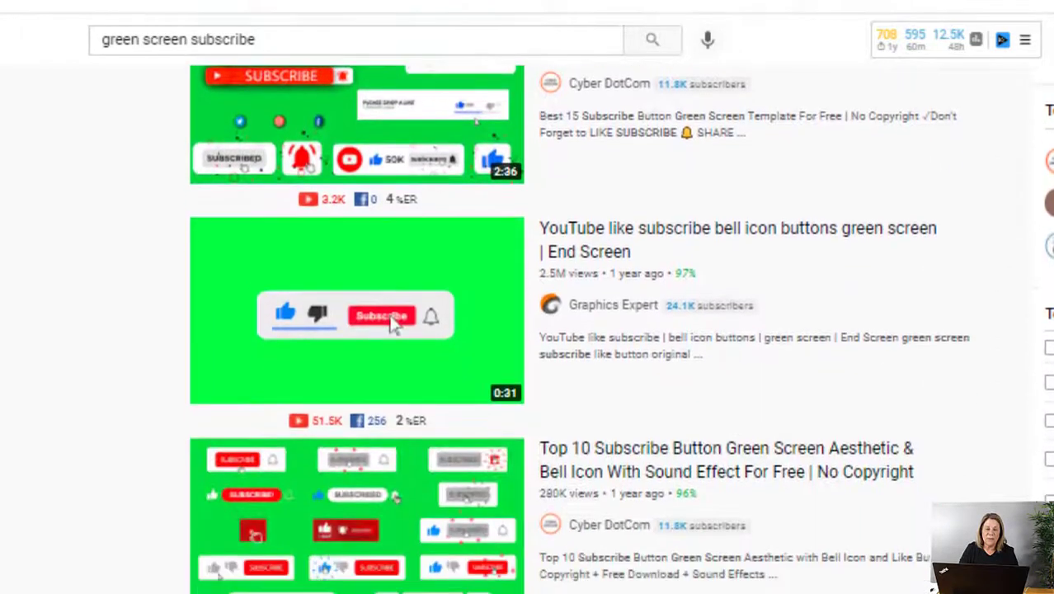
scroll(619, 330, down, 2)
scroll(618, 330, down, 2)
scroll(619, 330, down, 2)
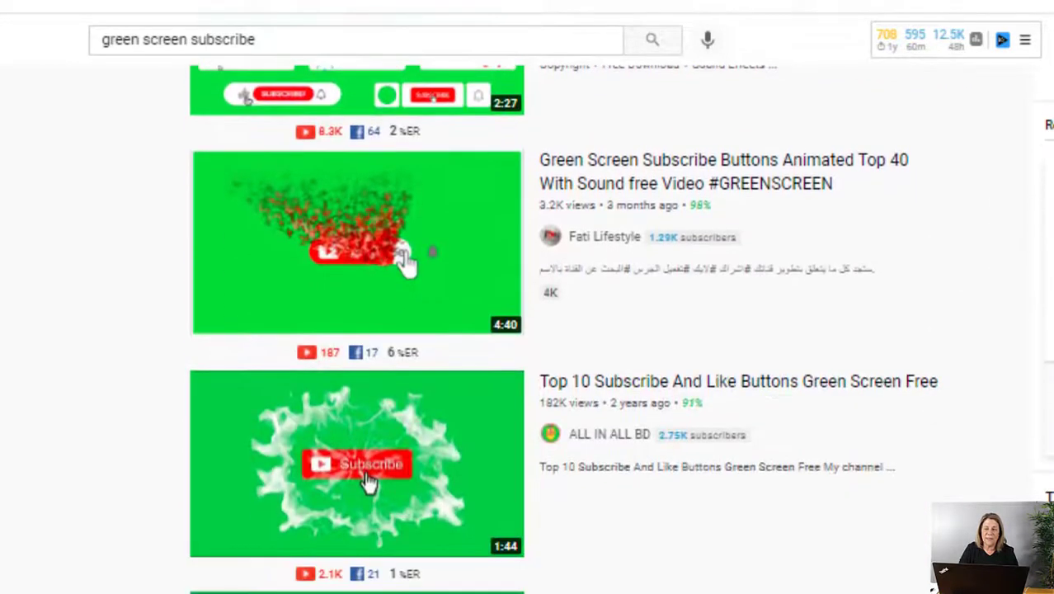
scroll(618, 330, up, 5)
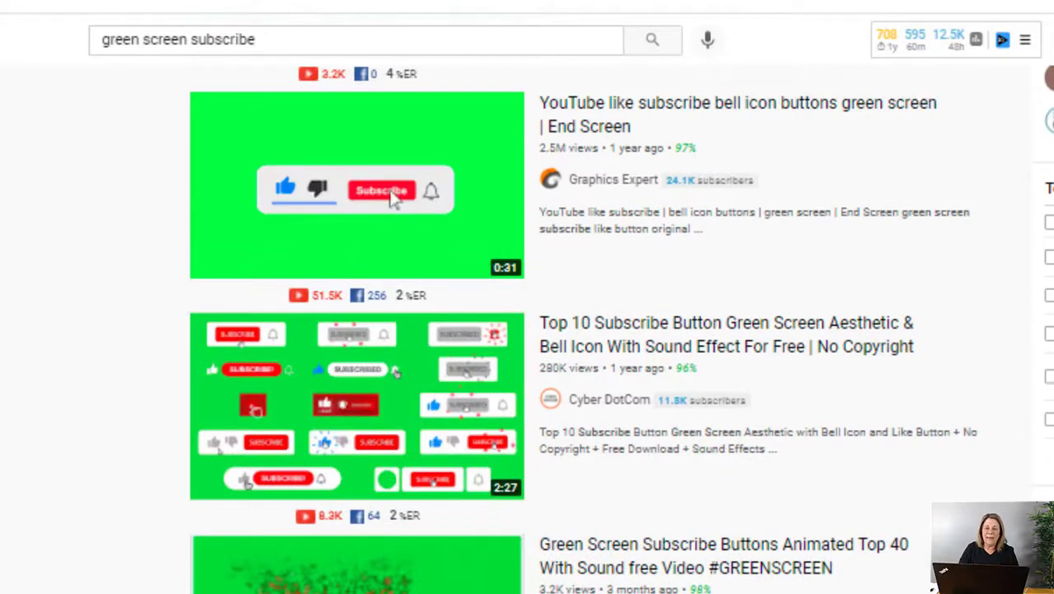
scroll(618, 330, down, 3)
scroll(619, 330, down, 1)
scroll(618, 330, down, 3)
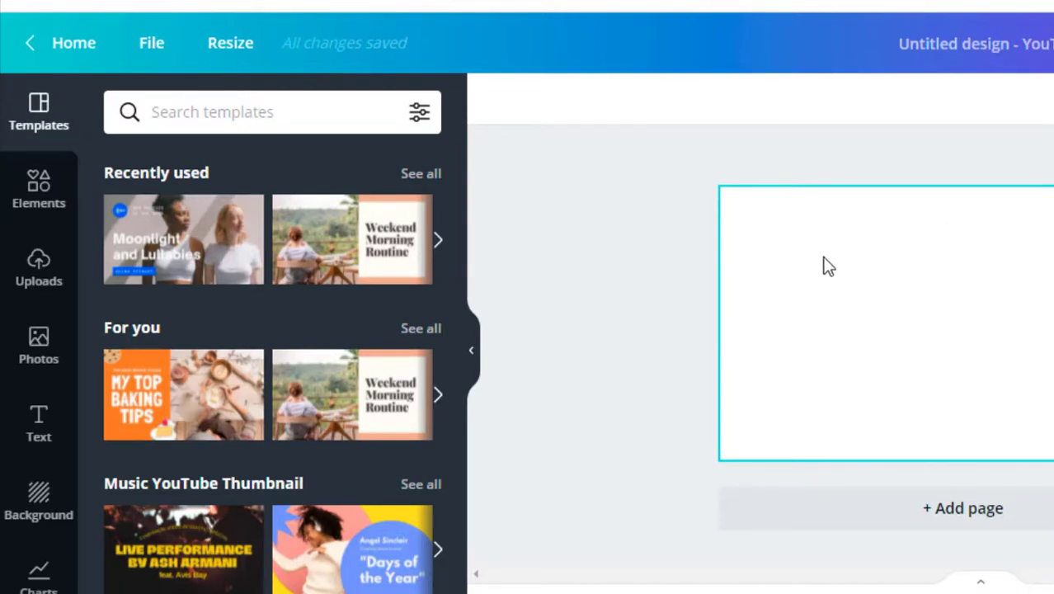
Search Elements for 'Subscribe' and place the red play-icon SUBSCRIBE button at the page's right edge
click(51, 204)
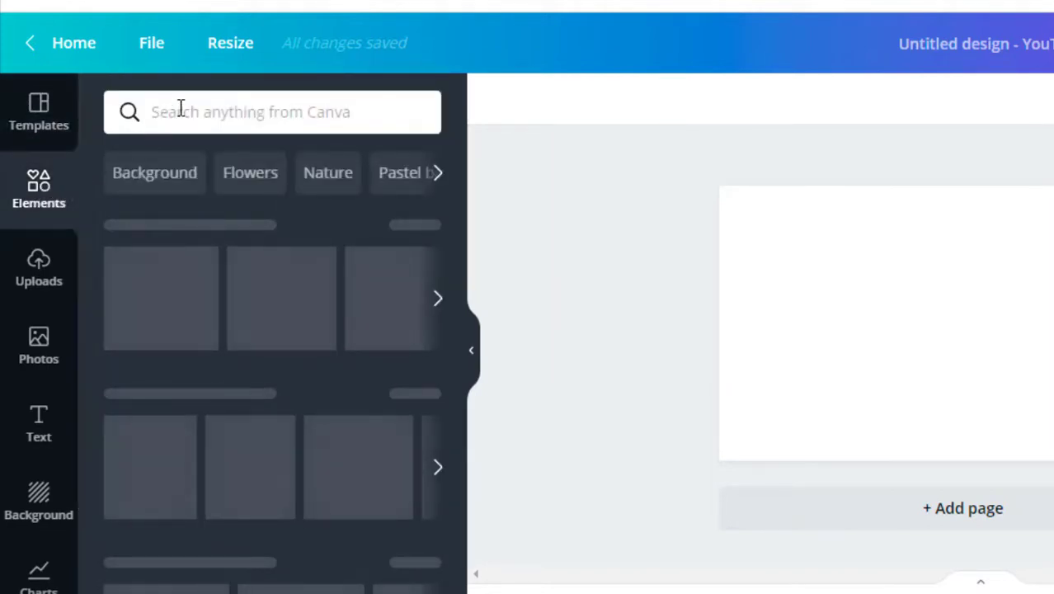
click(180, 110)
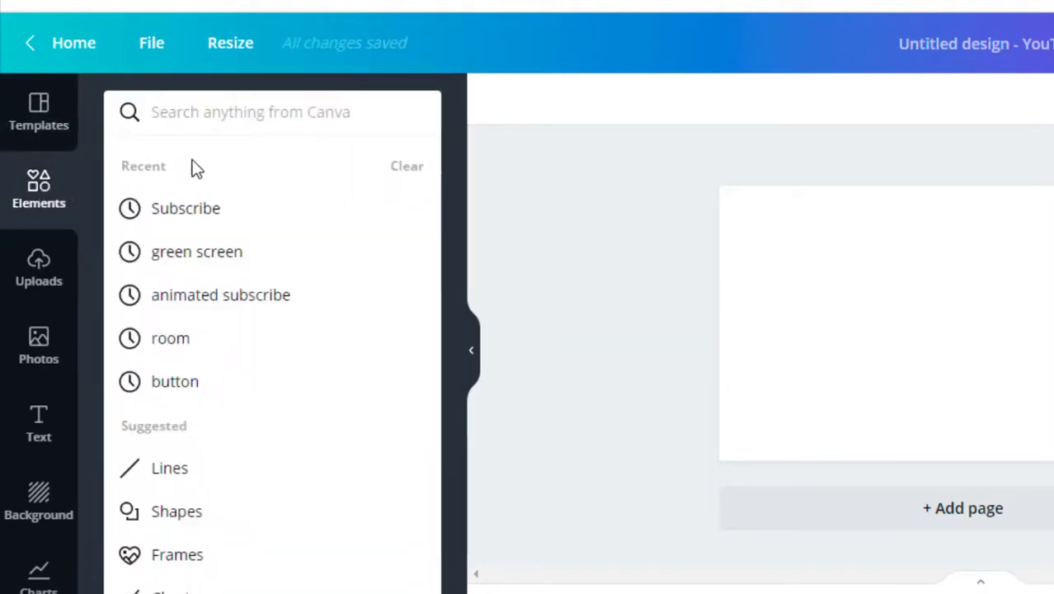
click(213, 220)
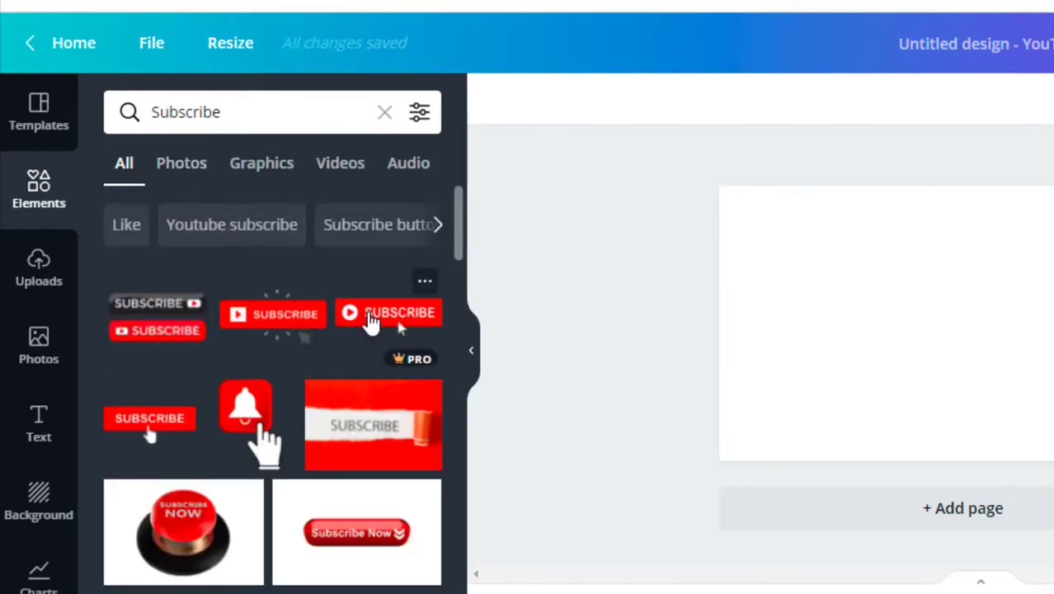
click(370, 322)
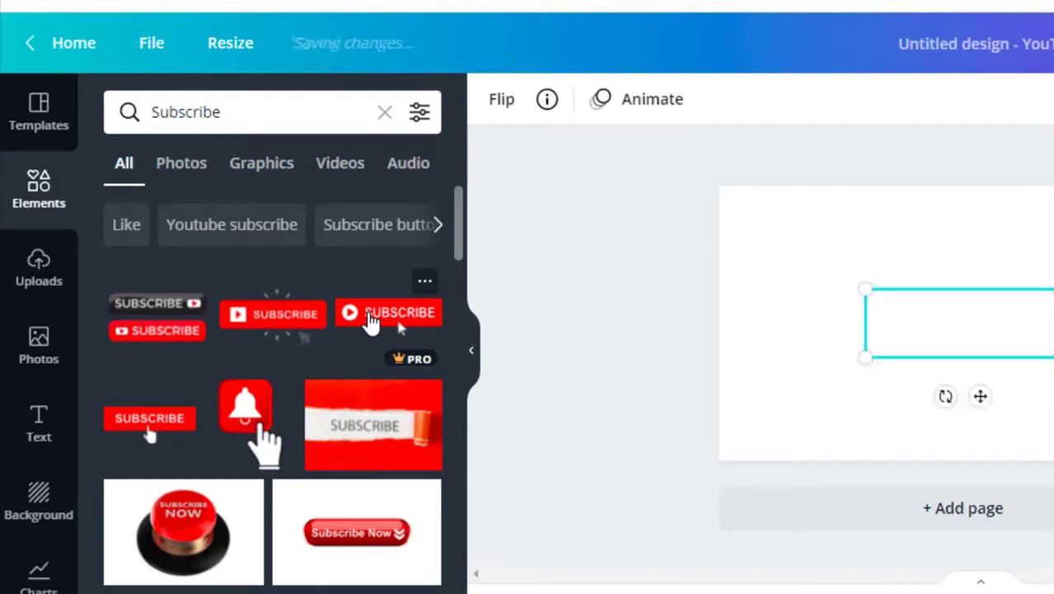
drag(907, 325, 882, 307)
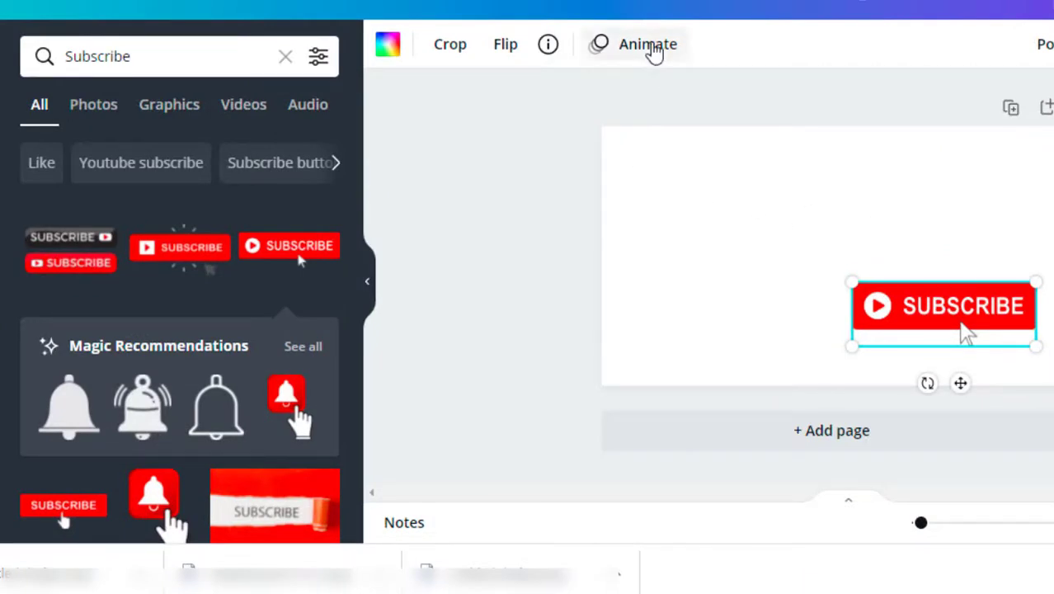
Preview the Tumble, Rise, Breathe and Tectonic animations on the SUBSCRIBE button, ending on Tectonic
click(651, 46)
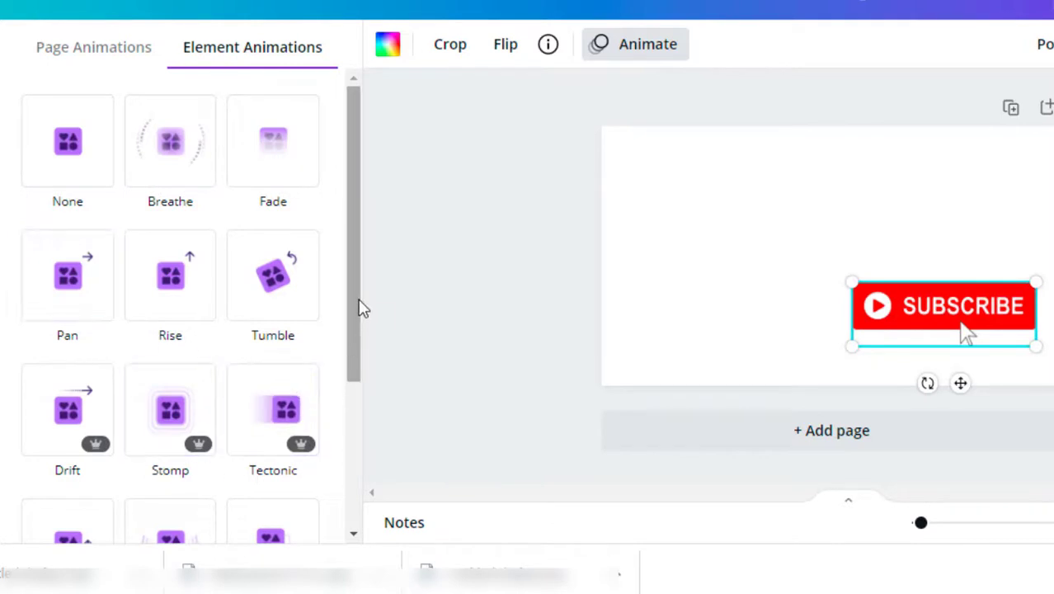
scroll(347, 322, down, 2)
click(277, 239)
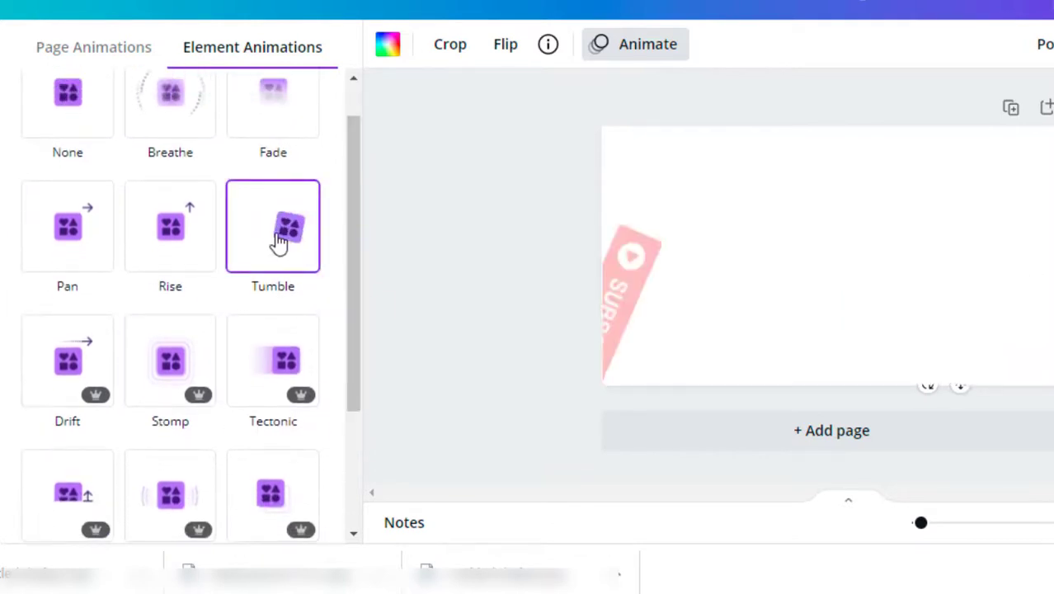
click(169, 233)
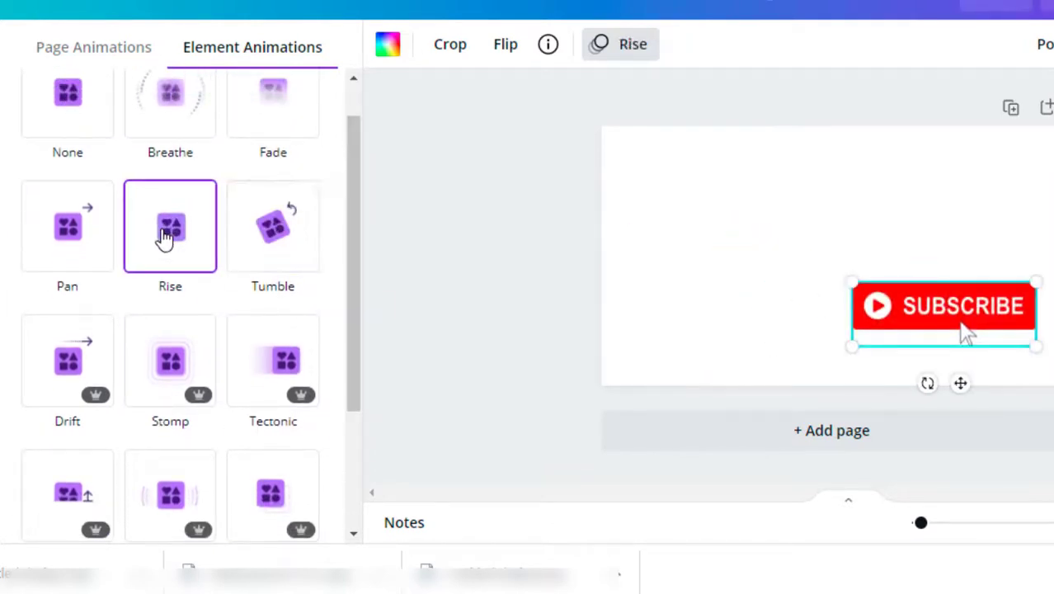
click(171, 124)
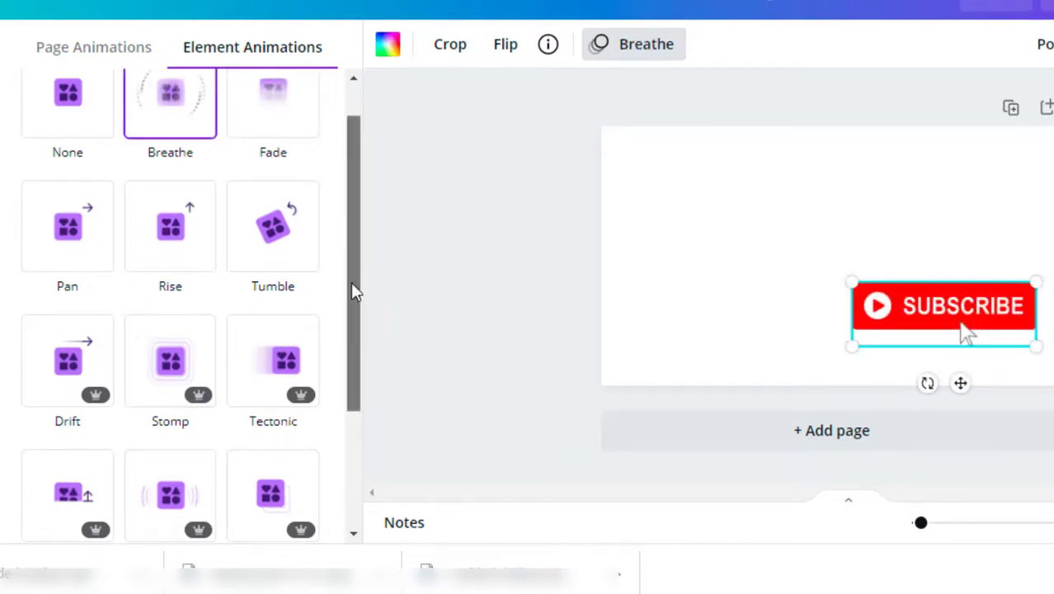
scroll(347, 330, down, 3)
scroll(345, 368, down, 1)
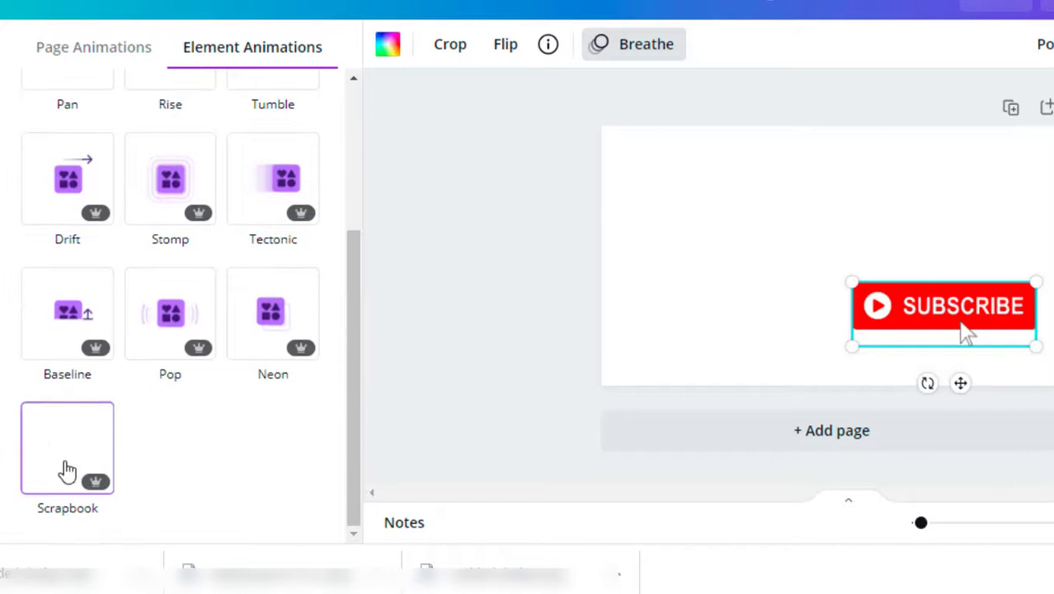
click(280, 224)
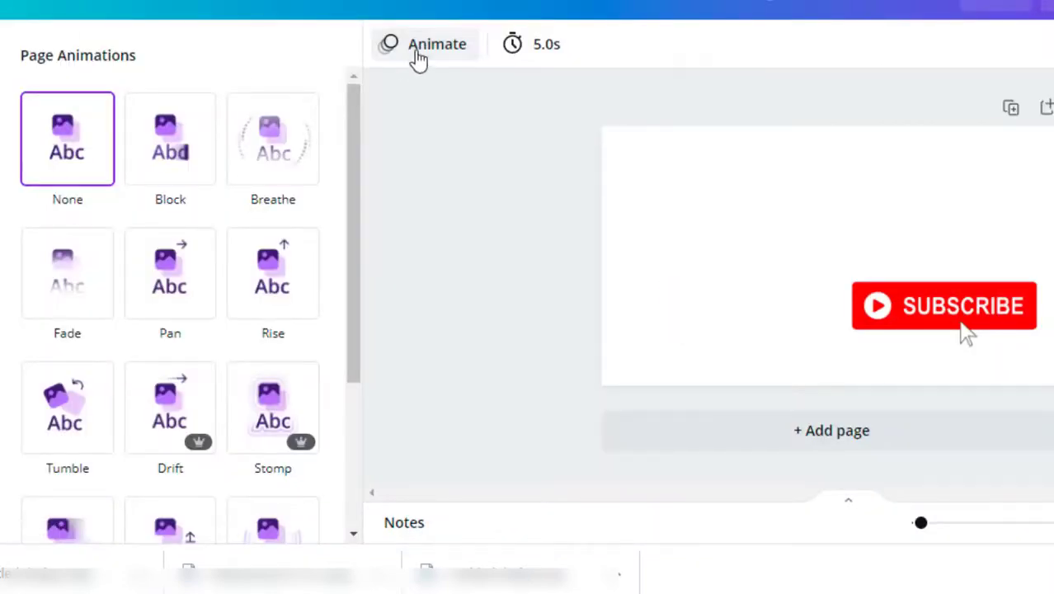
Change the page duration from 5.0 to 7.0 seconds
click(540, 63)
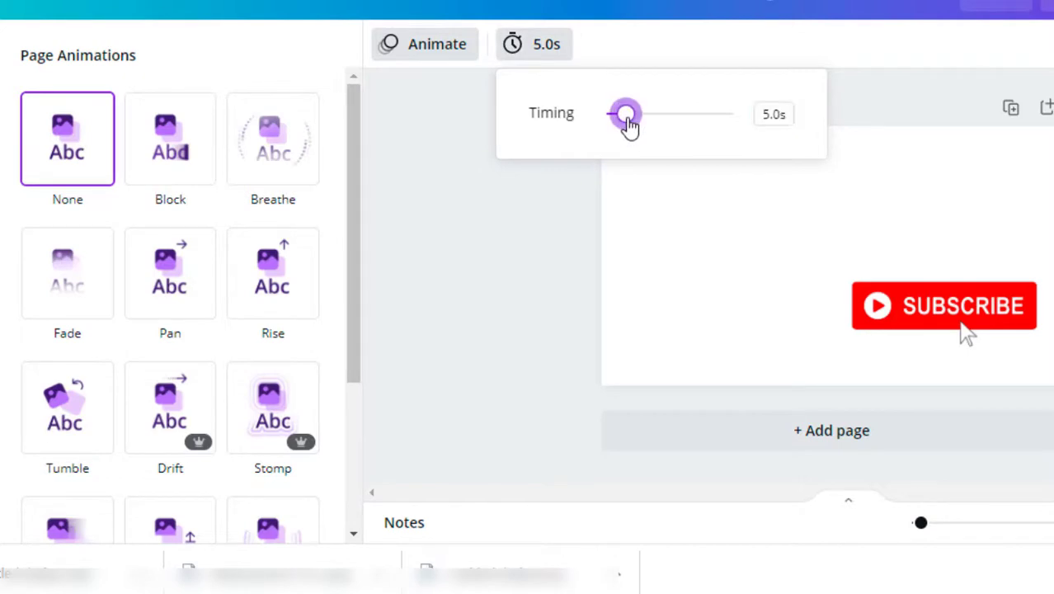
click(558, 211)
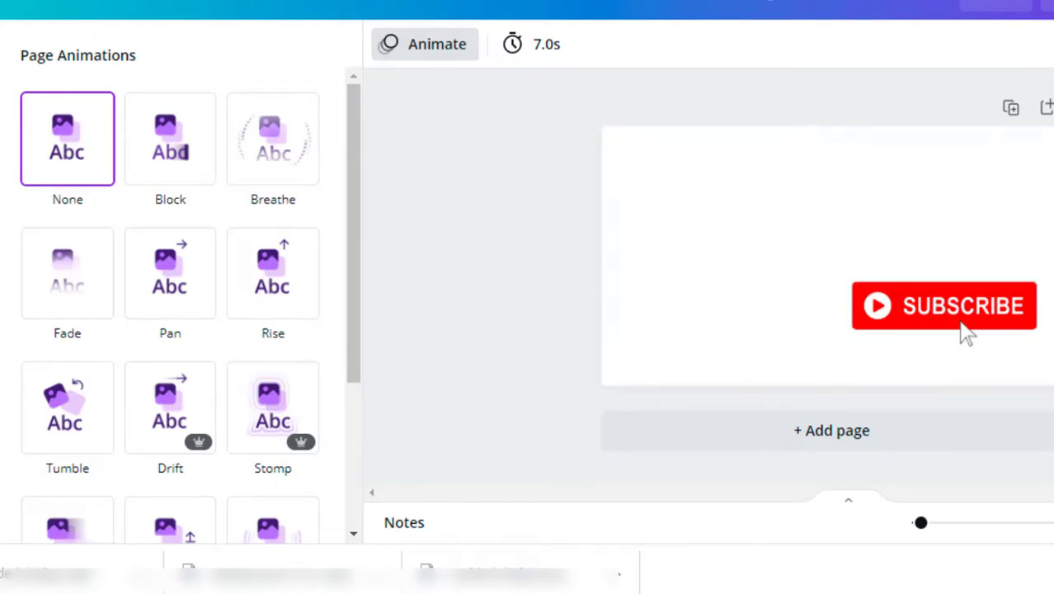
Add a second page with the red SUBSCRIBE button moved toward its bottom-right
click(852, 449)
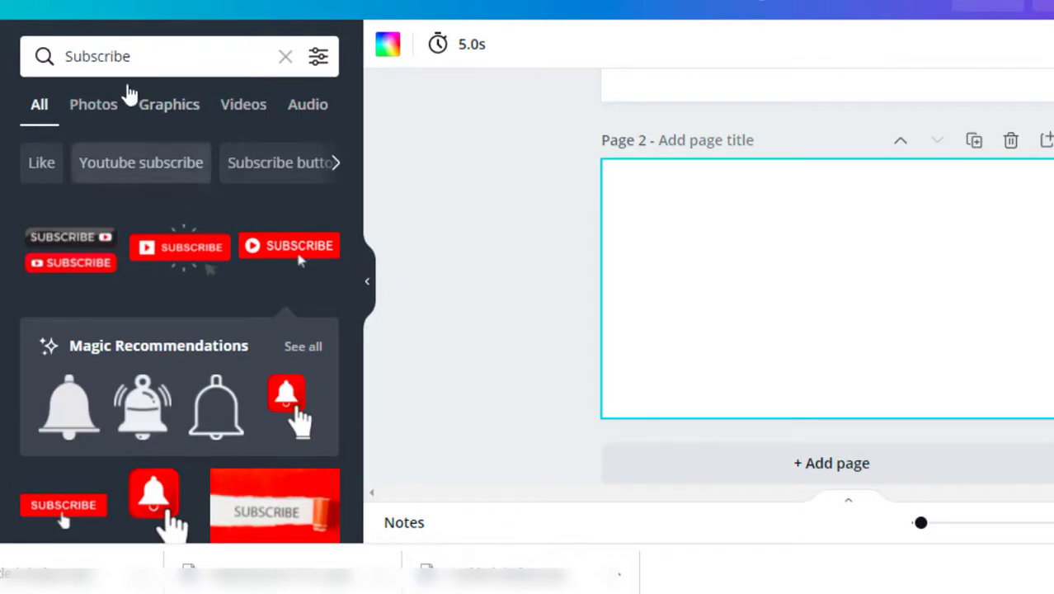
click(269, 258)
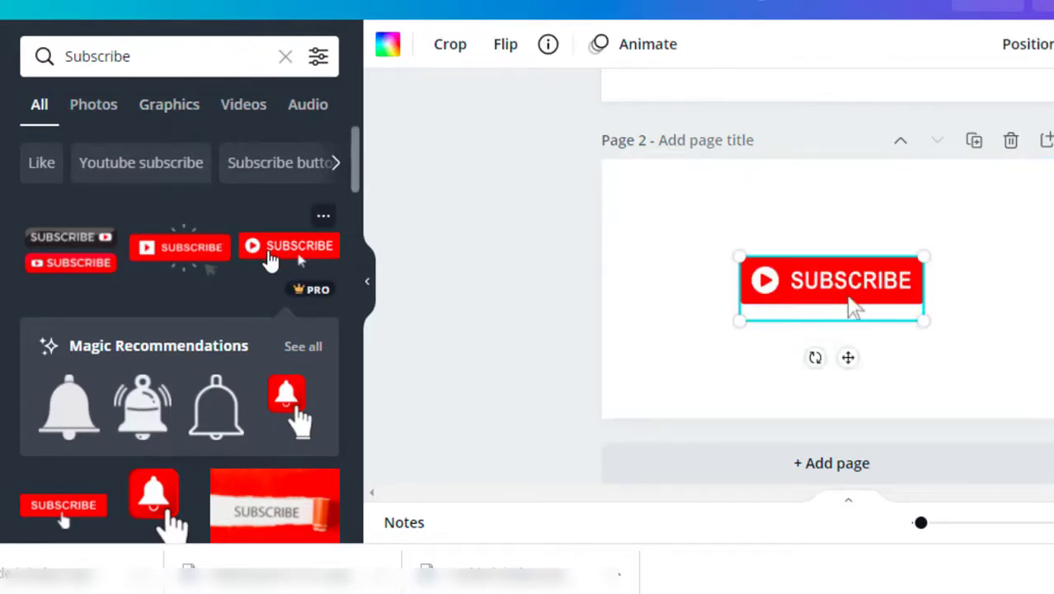
drag(767, 280, 879, 350)
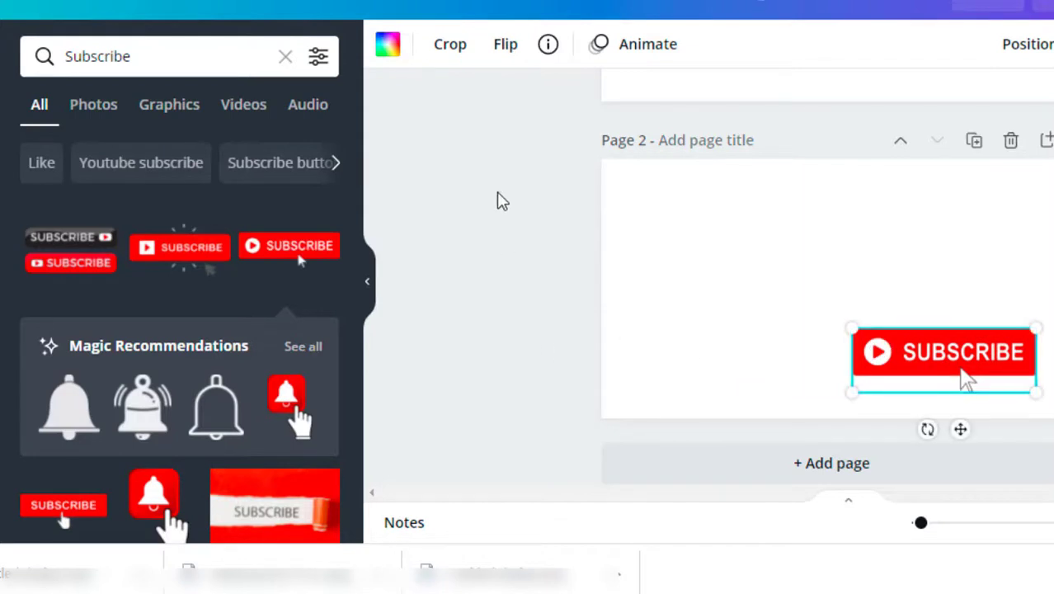
Give the page-2 SUBSCRIBE button the Tumble animation and nudge it slightly left
click(664, 48)
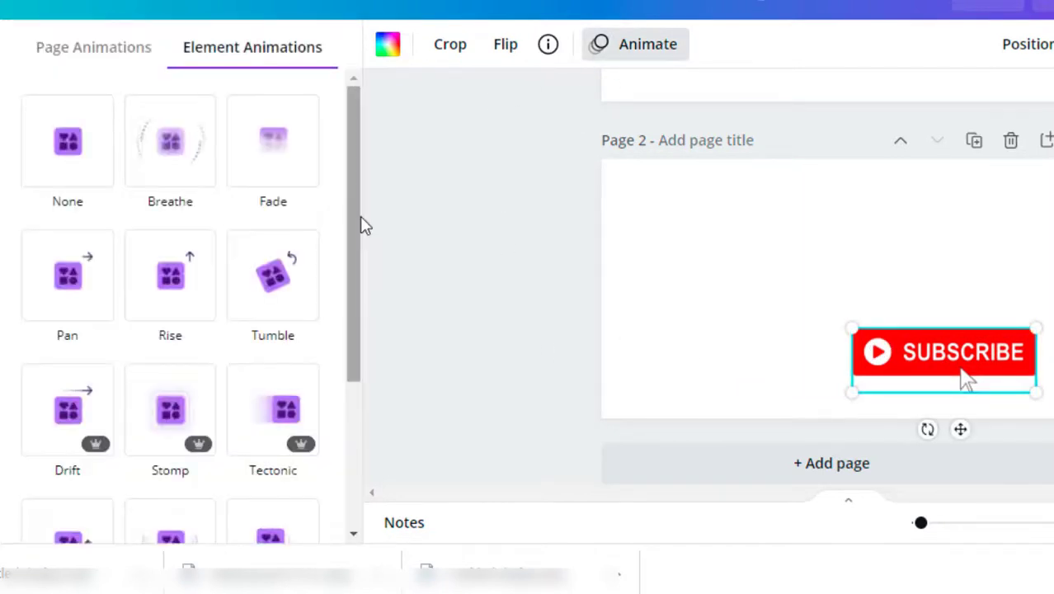
click(276, 274)
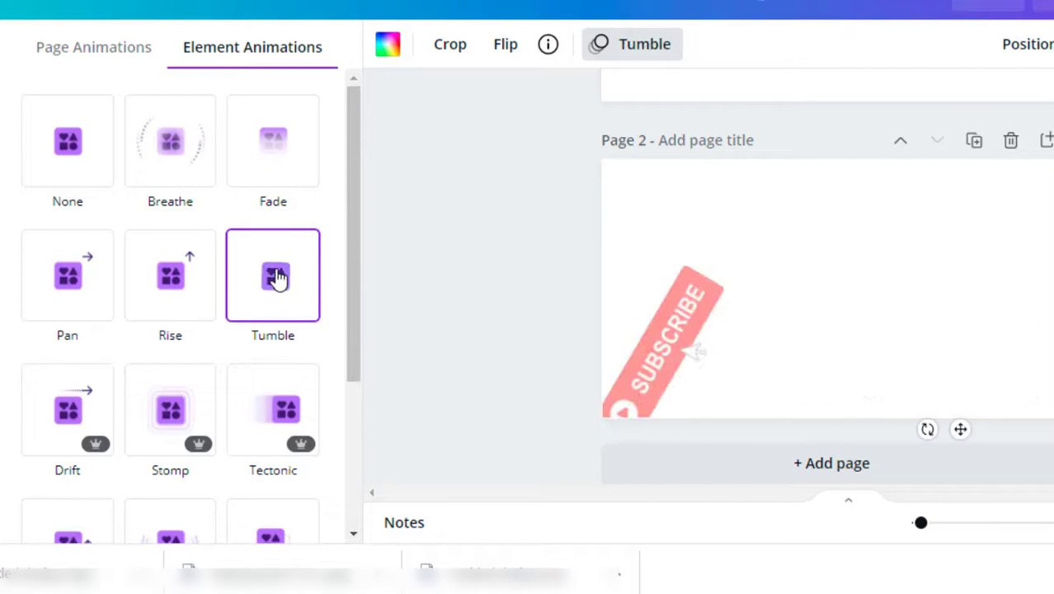
drag(881, 352, 861, 353)
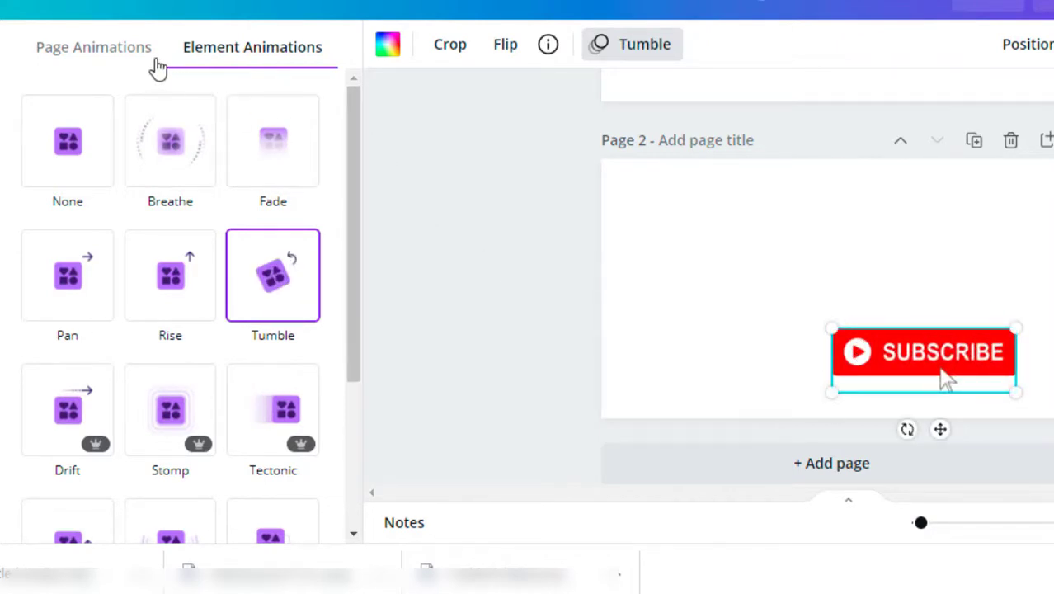
Search Elements for 'green screen' and add the plain green image to Page 2
key(Escape)
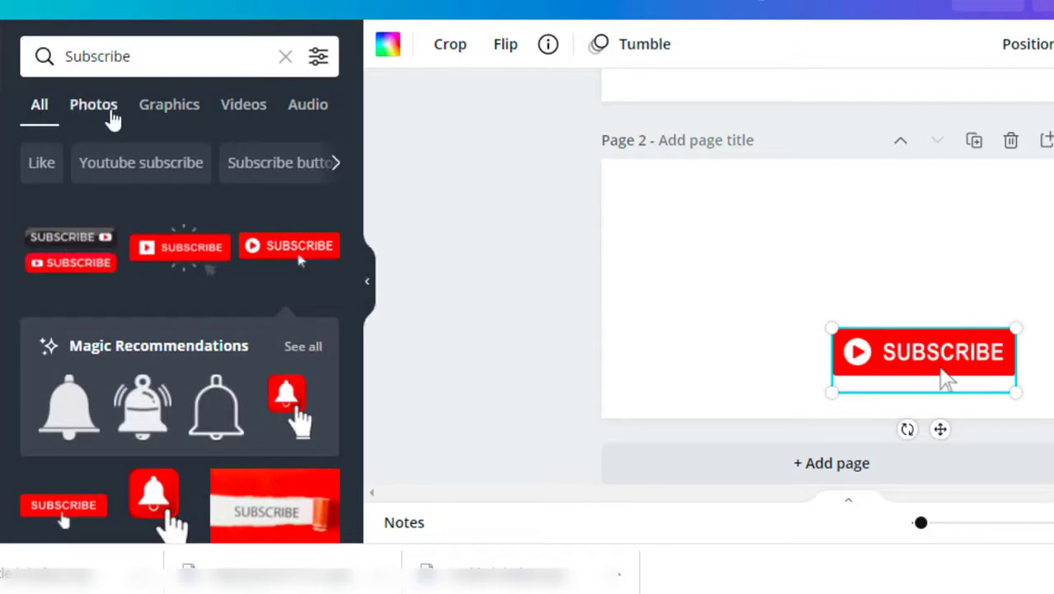
click(160, 56)
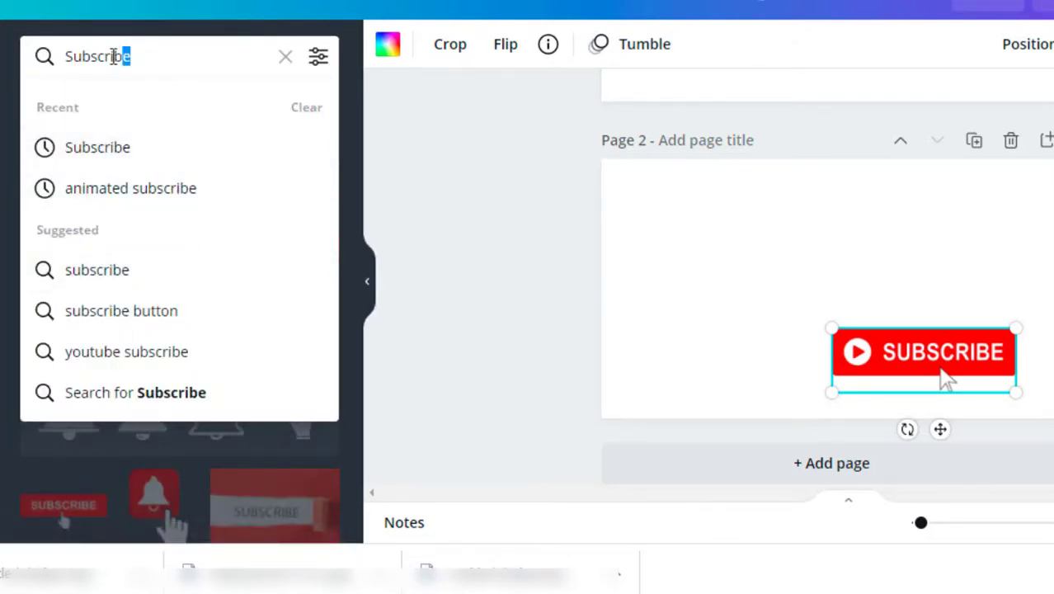
text(gre)
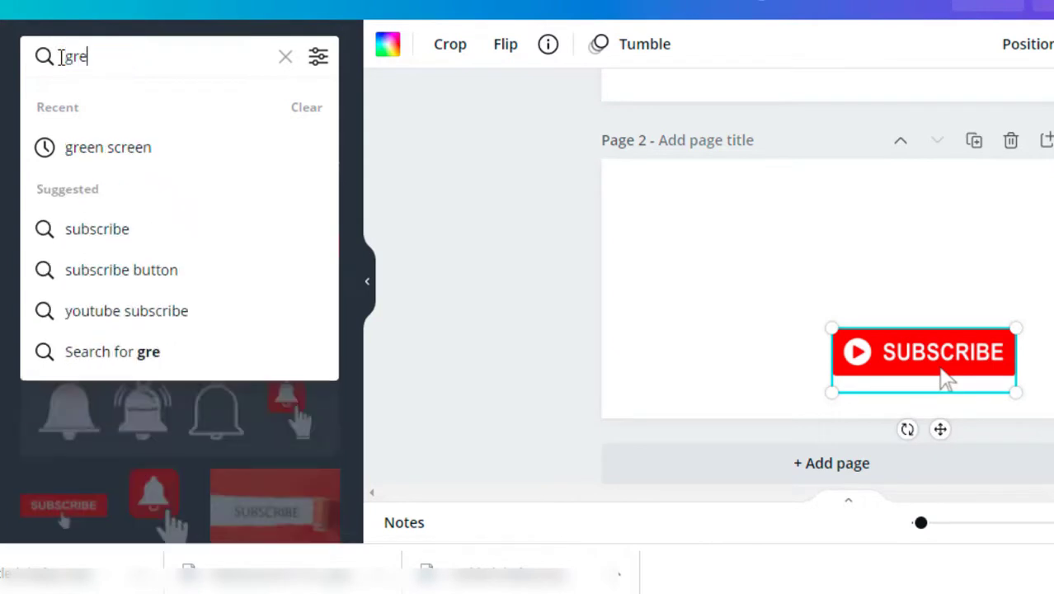
text(en s)
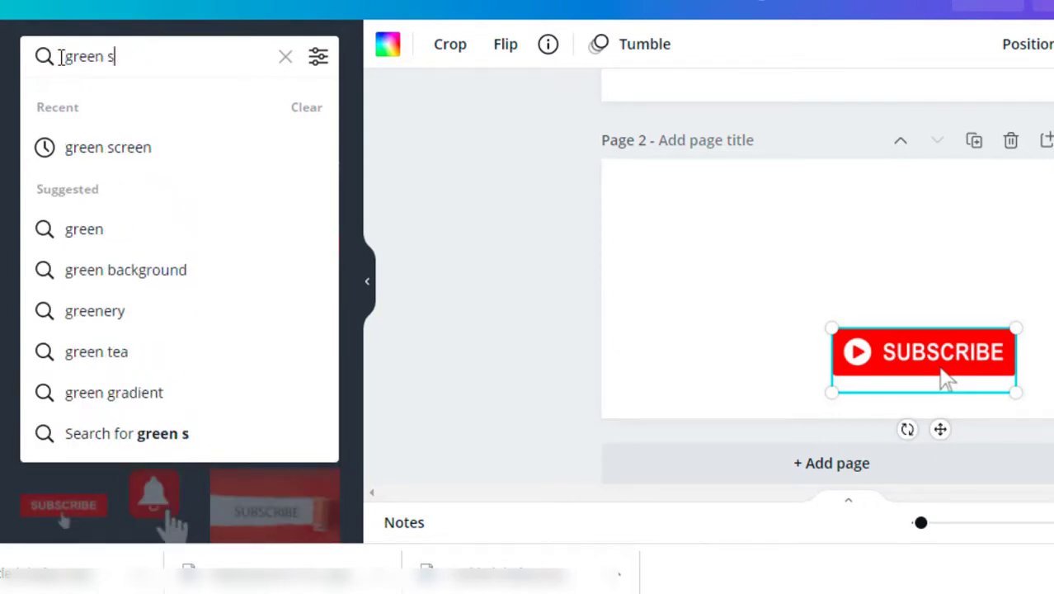
text(creen)
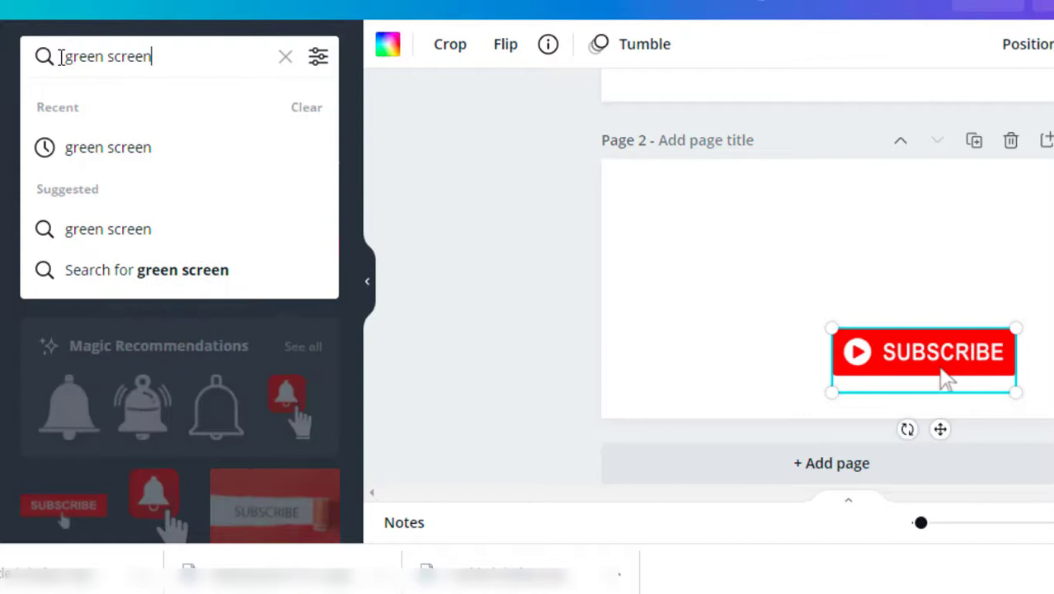
key(Return)
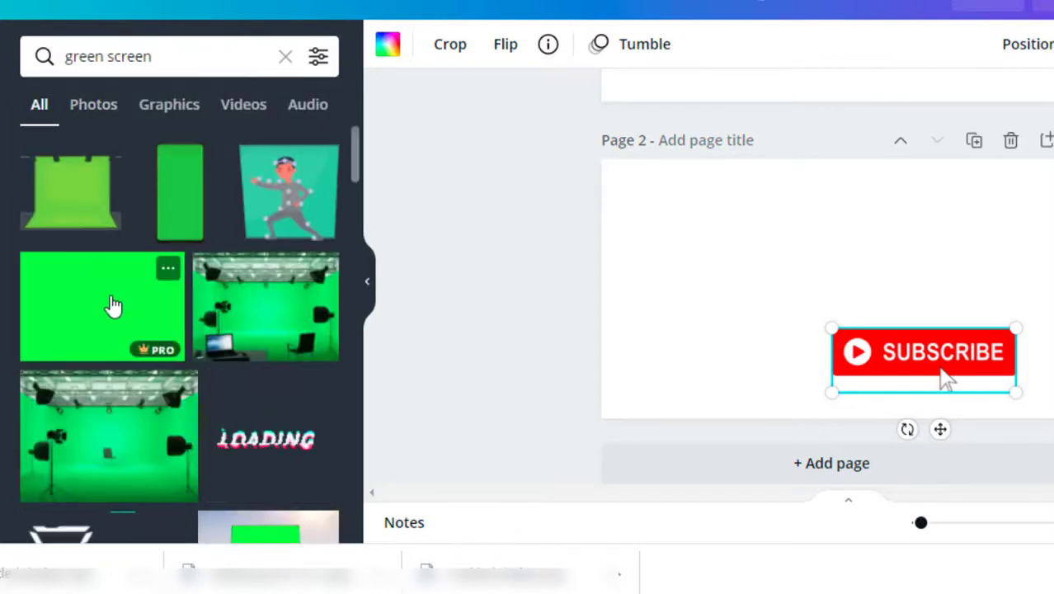
click(113, 306)
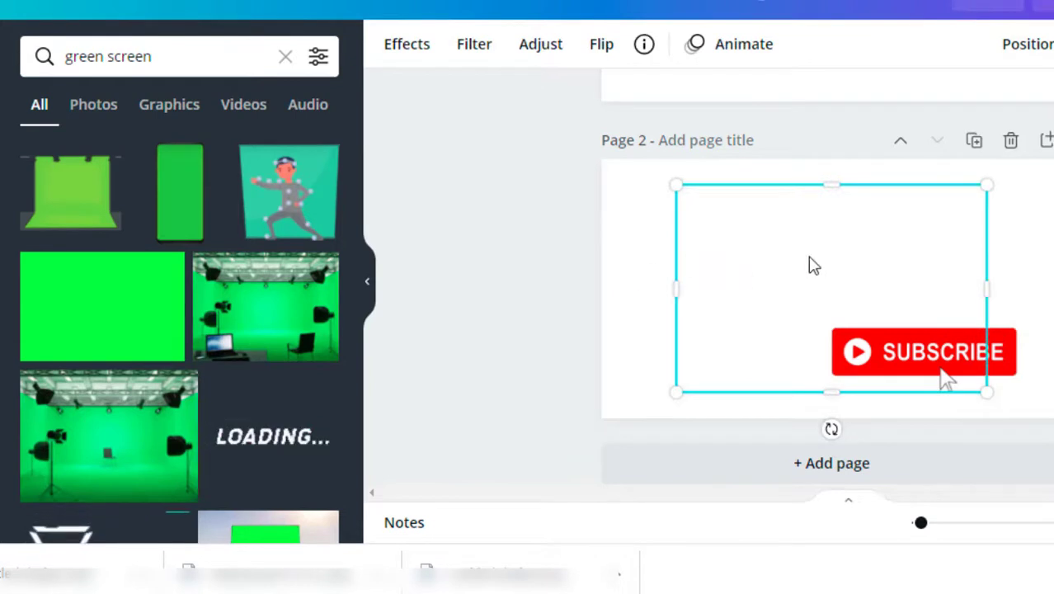
Send the green rectangle behind the SUBSCRIBE button and enlarge it to cover the page
drag(809, 265, 753, 238)
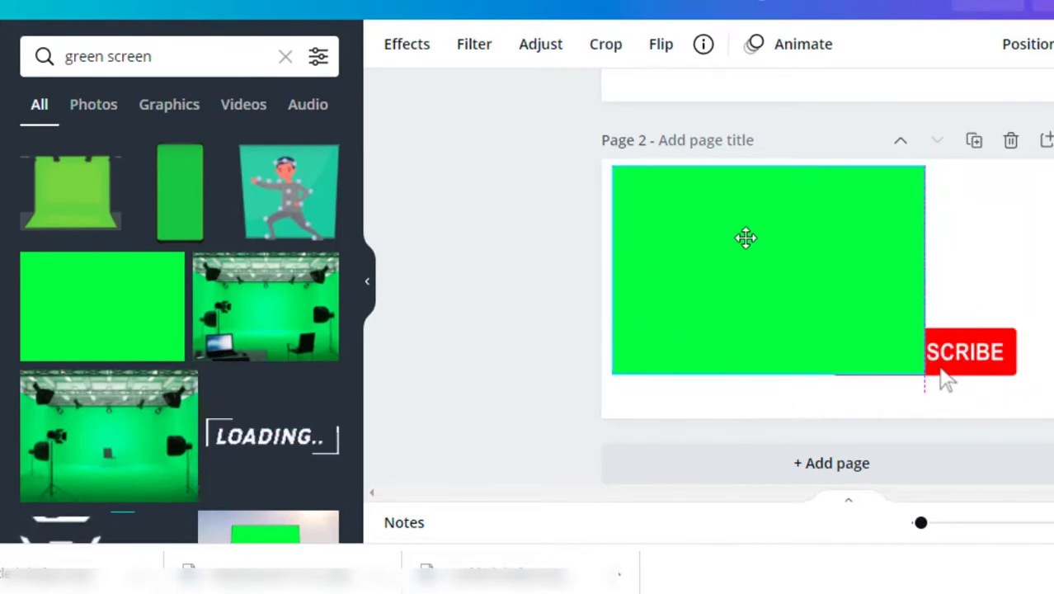
drag(746, 238, 724, 230)
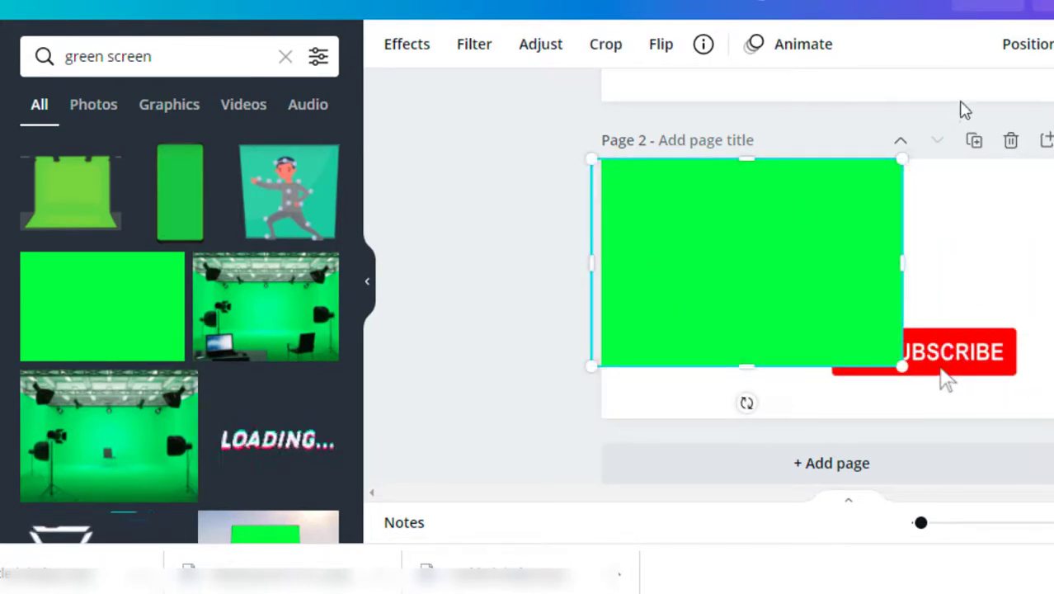
click(1014, 58)
click(965, 107)
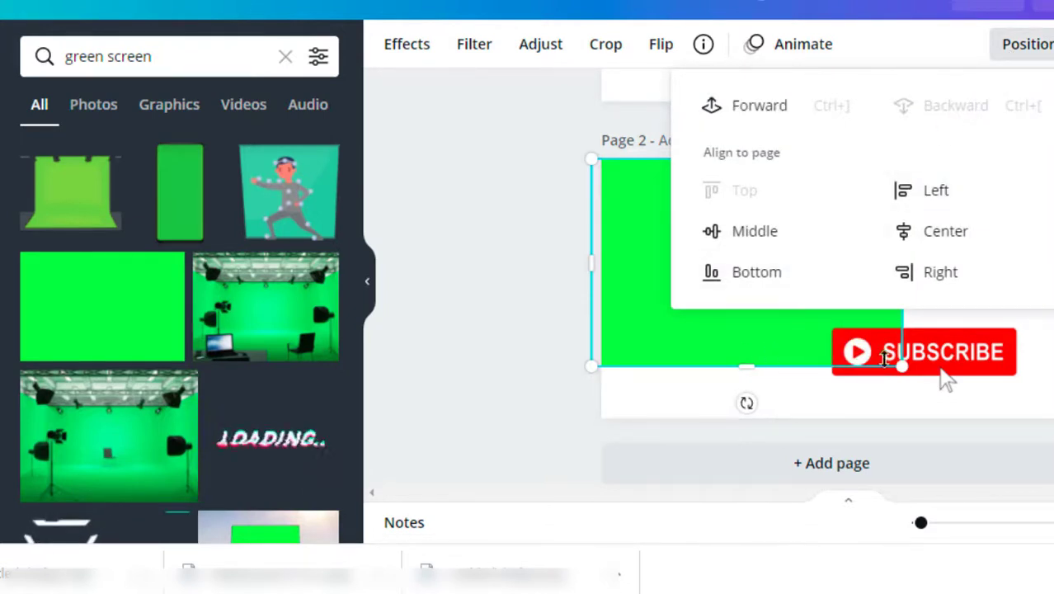
drag(899, 362, 1030, 397)
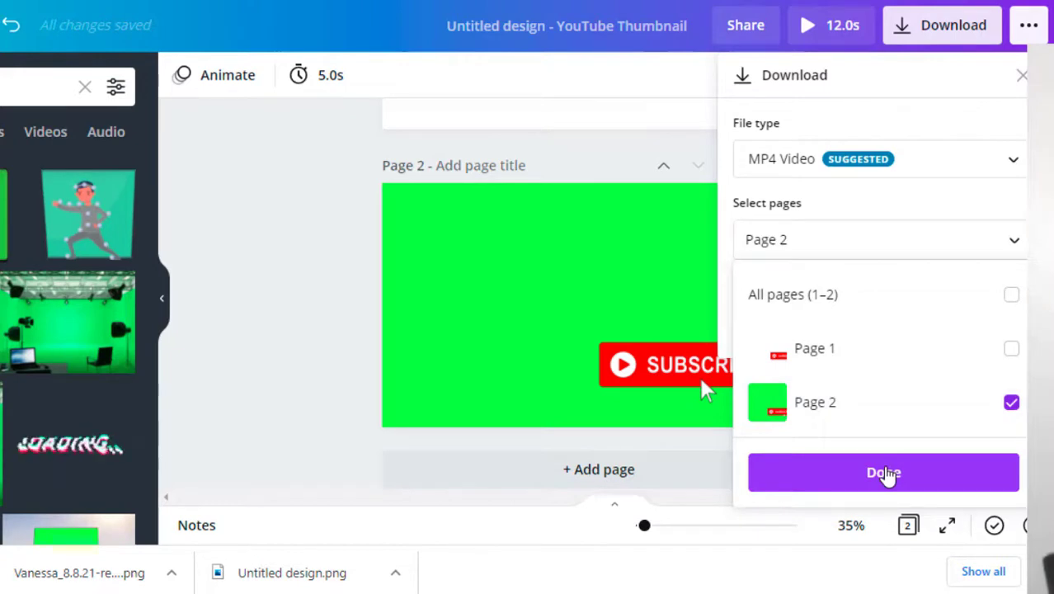
Download only Page 2 as an MP4 video
click(885, 475)
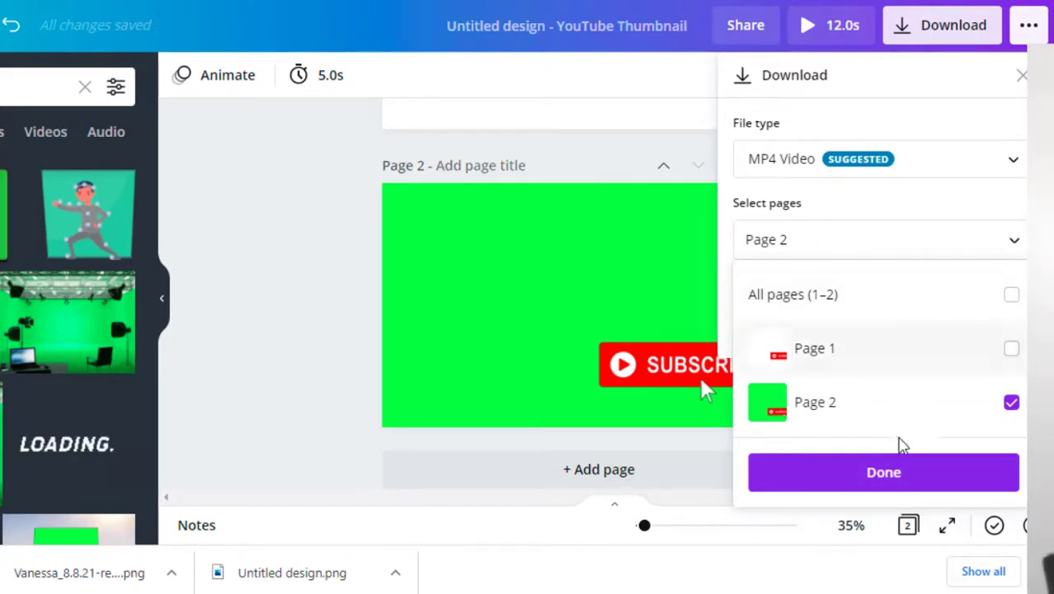
click(909, 487)
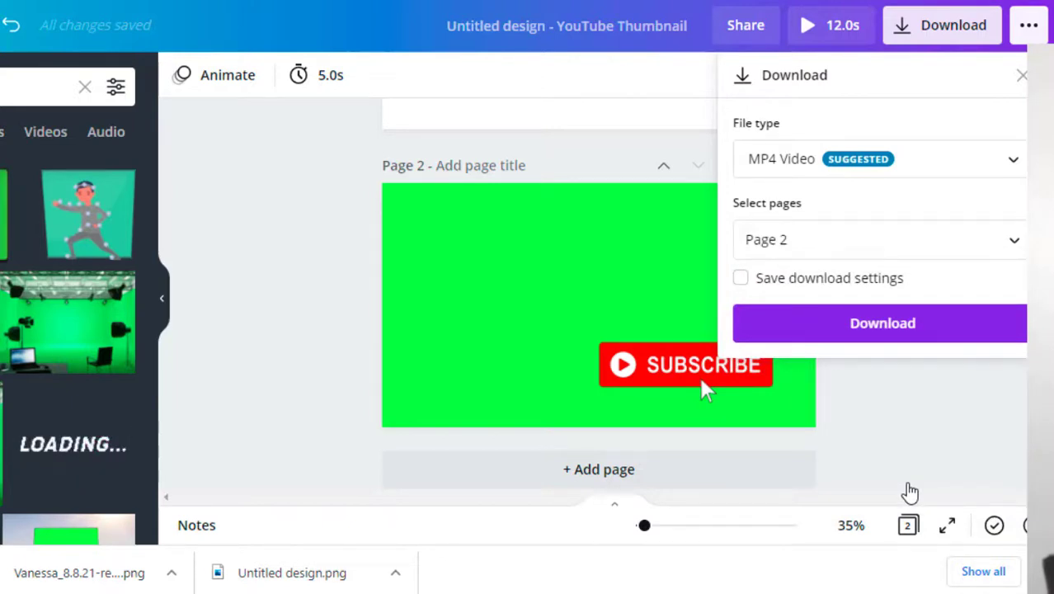
click(879, 334)
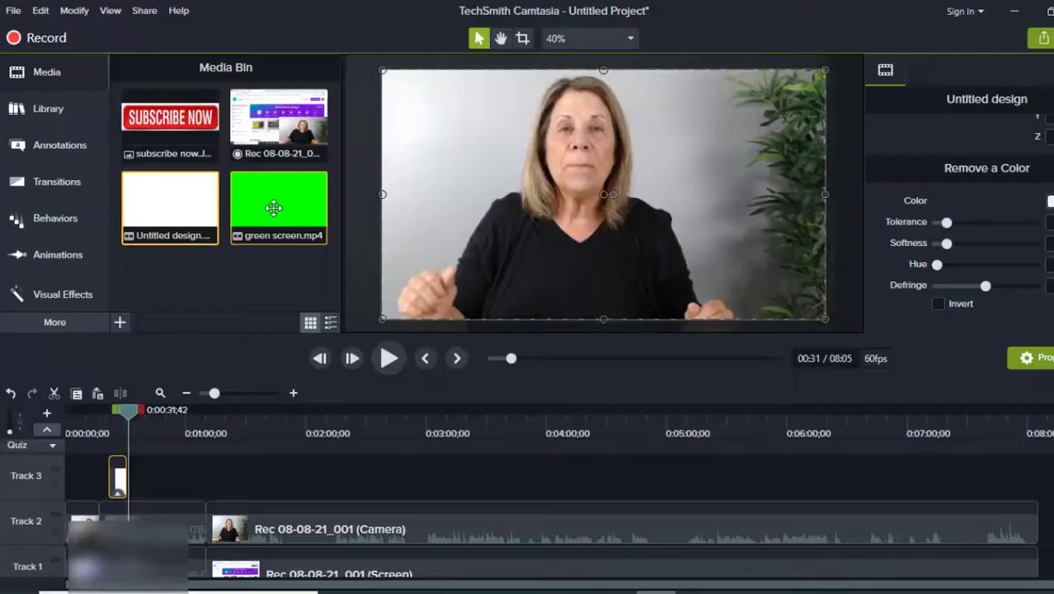
Place green screen.mp4 on Track 3 and scale it to fill the preview frame
mouse_move(279, 206)
mouse_down()
mouse_move(189, 481)
mouse_move(157, 475)
mouse_up()
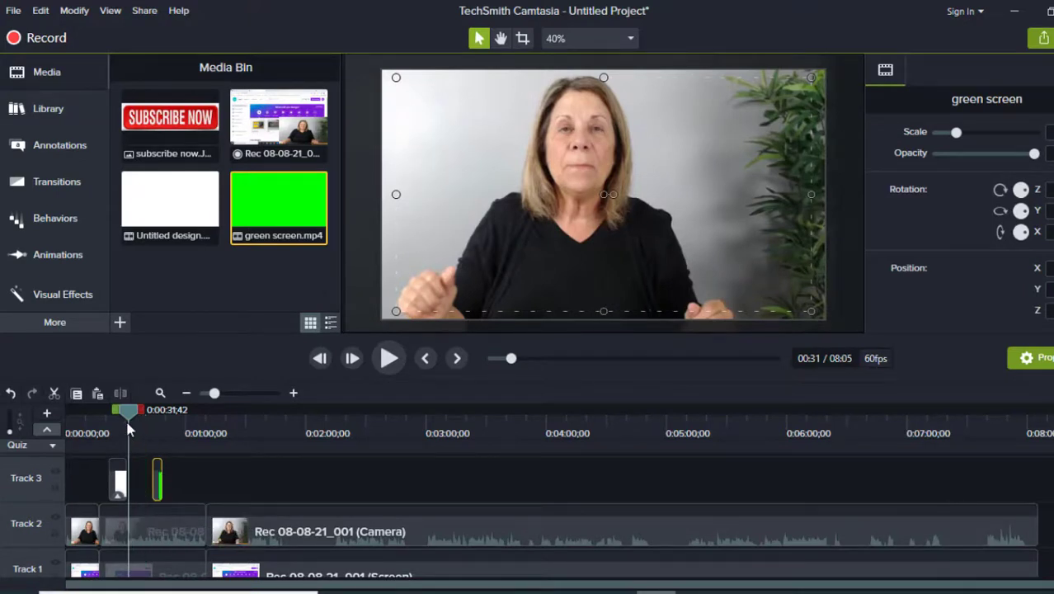
drag(128, 417, 158, 421)
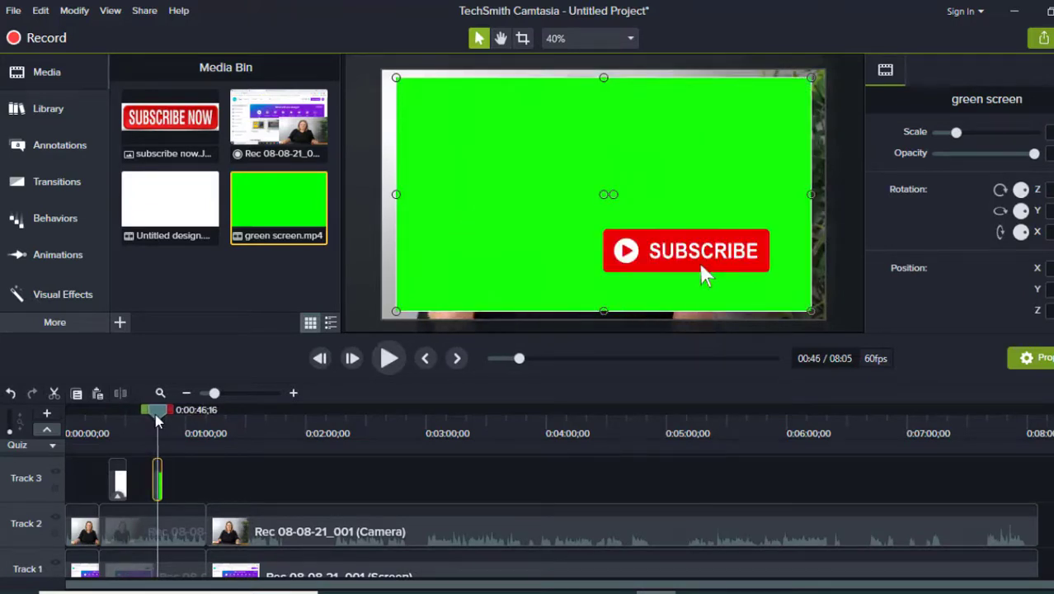
drag(475, 215, 462, 208)
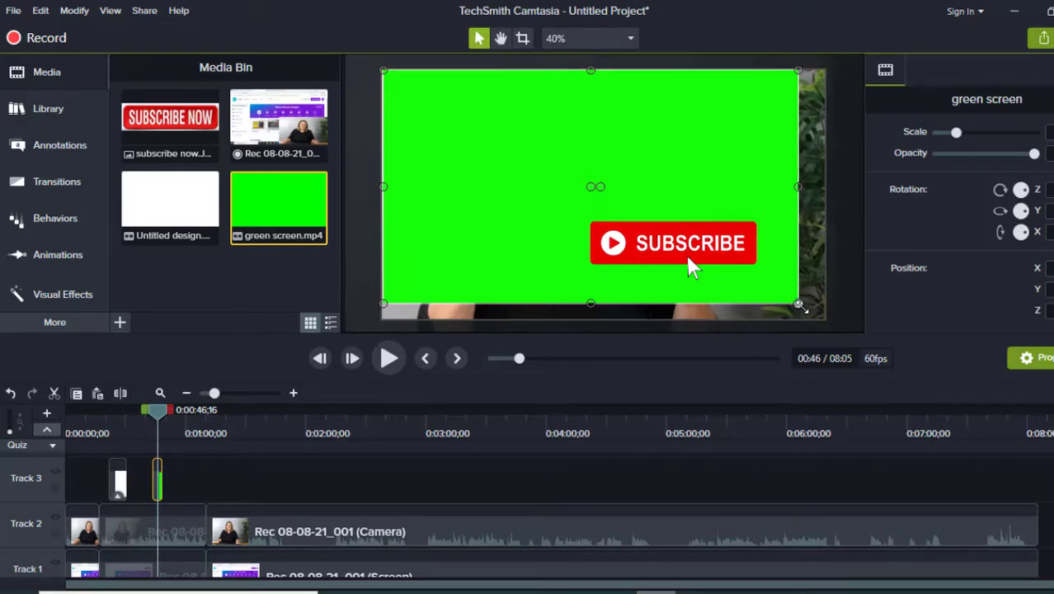
drag(798, 303, 827, 319)
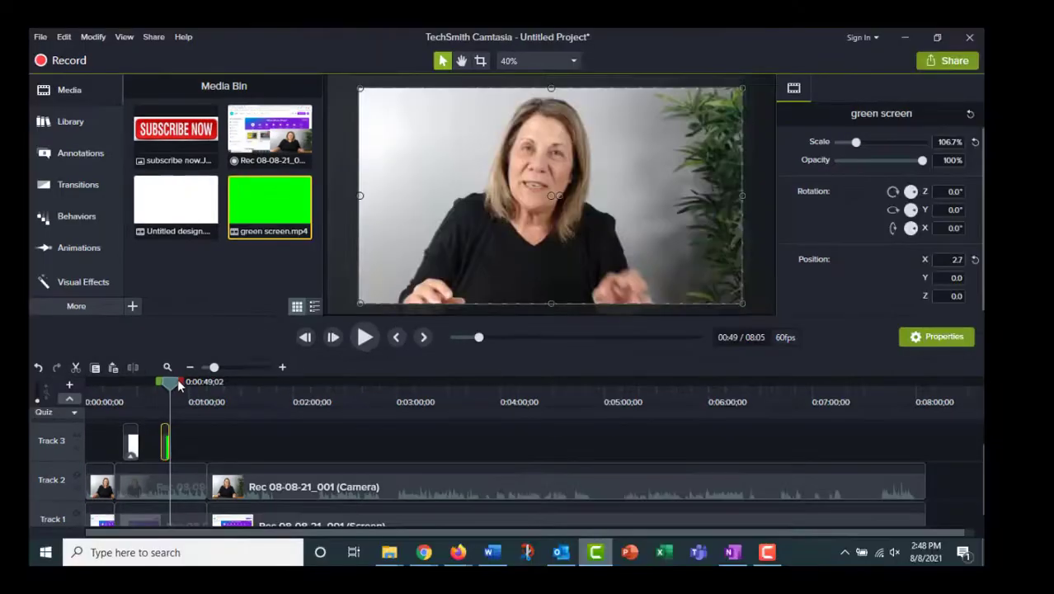
Preview the clip from its start, pausing with the SUBSCRIBE button visible
drag(172, 386, 163, 388)
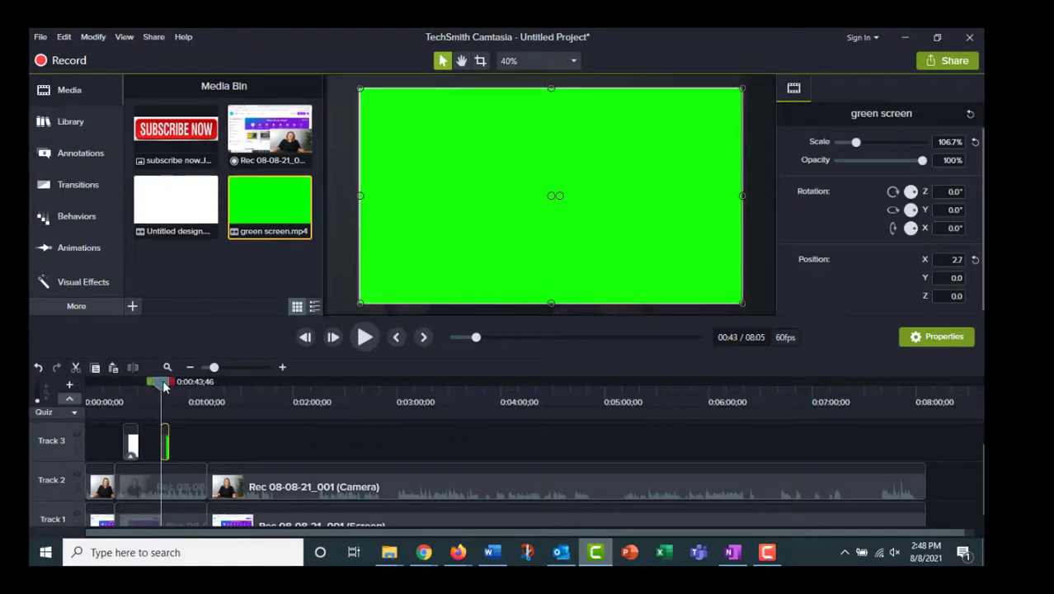
click(363, 338)
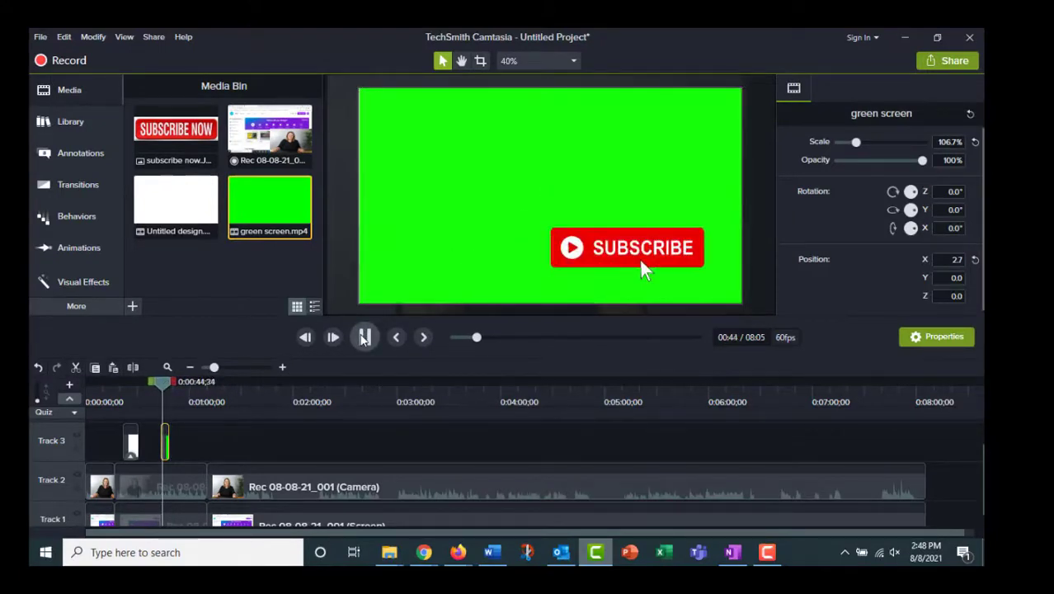
click(364, 338)
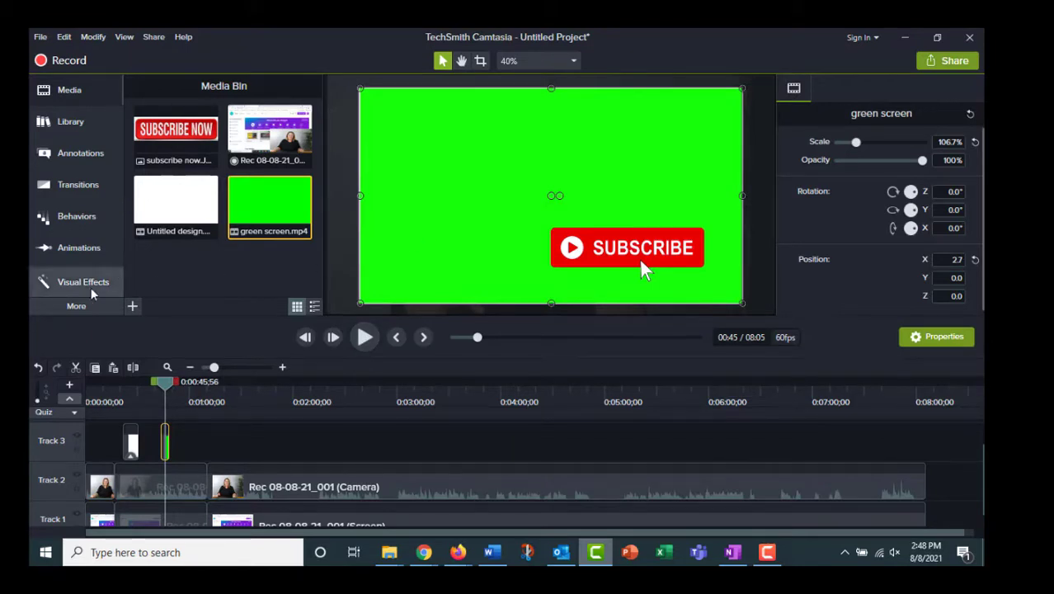
Apply Remove a Color to the green-screen clip, using the sampled green background as the key colour
click(69, 286)
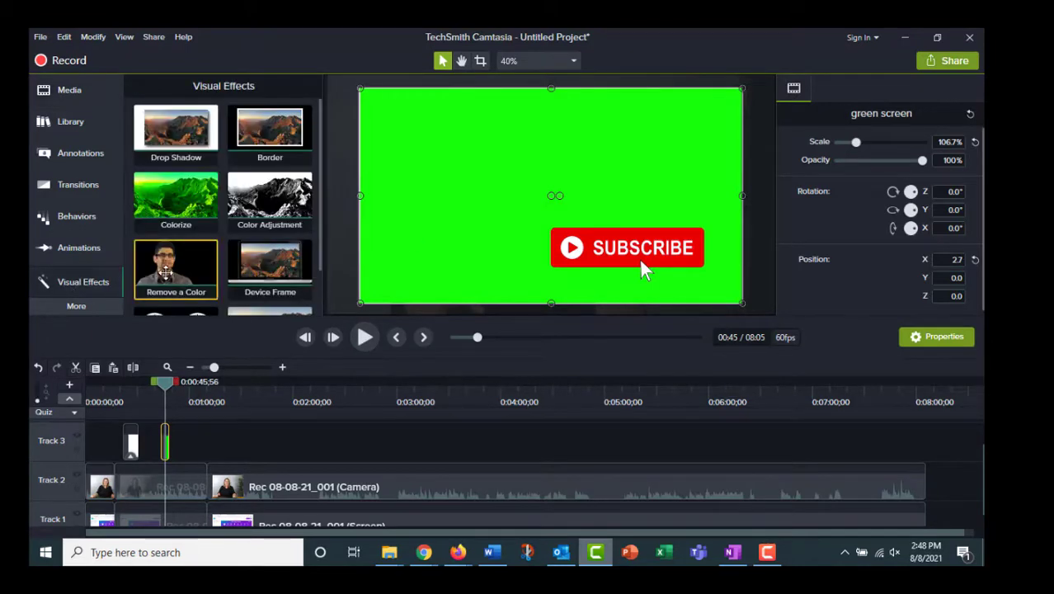
drag(165, 272, 442, 206)
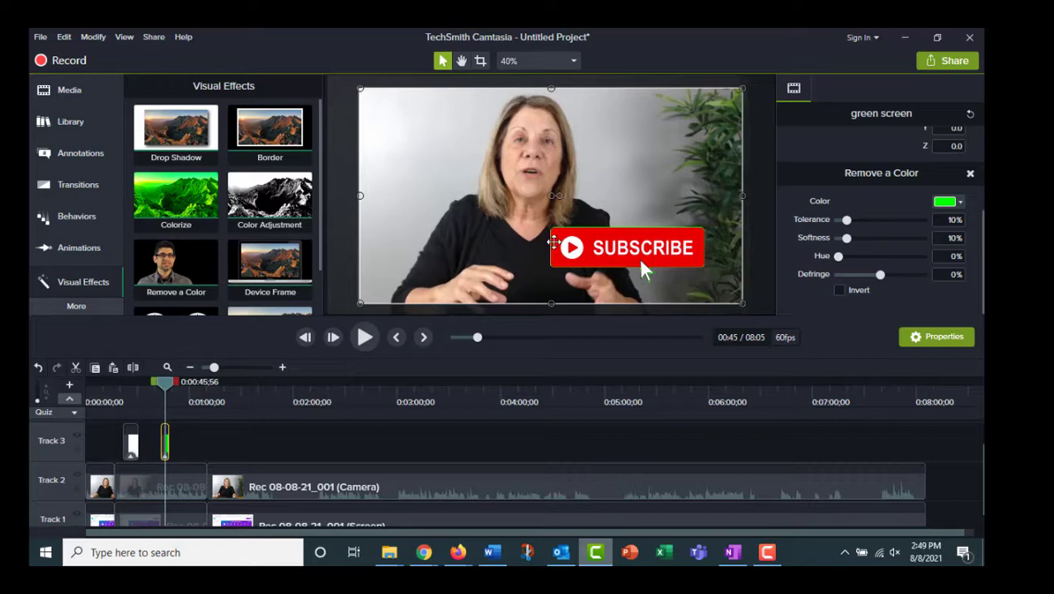
click(166, 391)
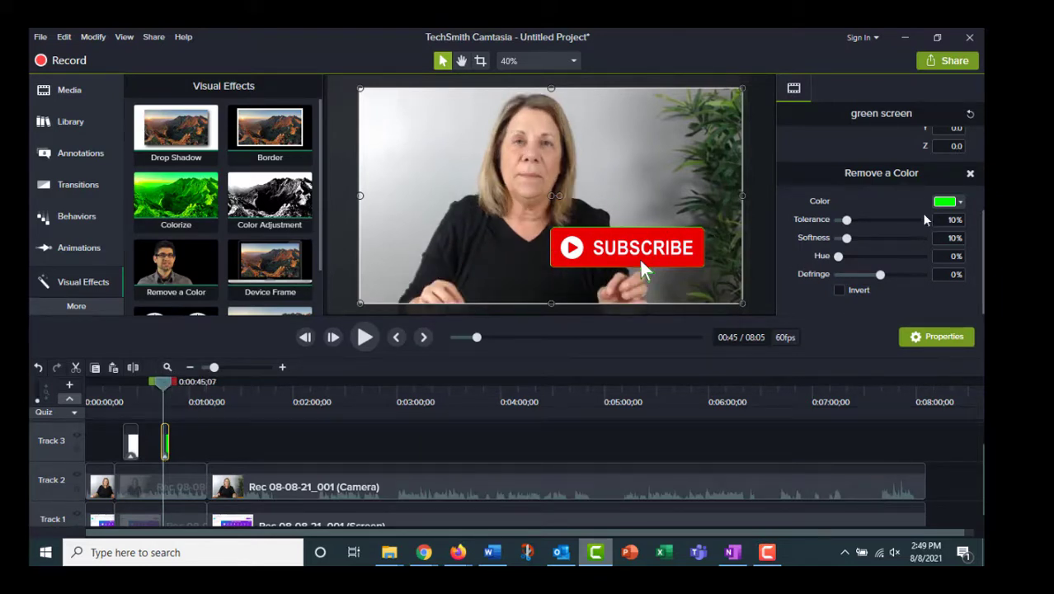
click(947, 202)
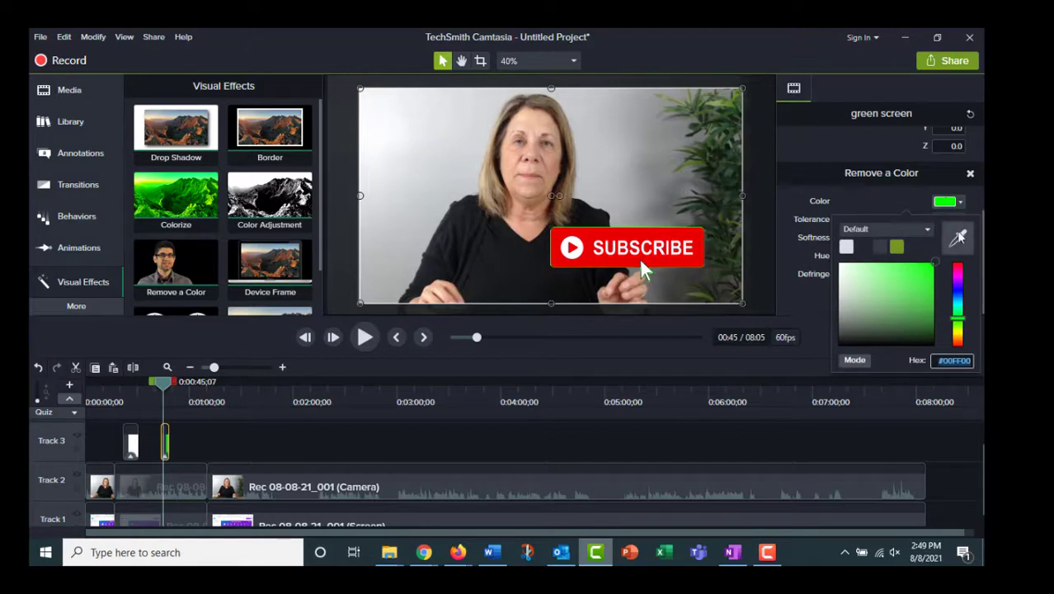
click(956, 237)
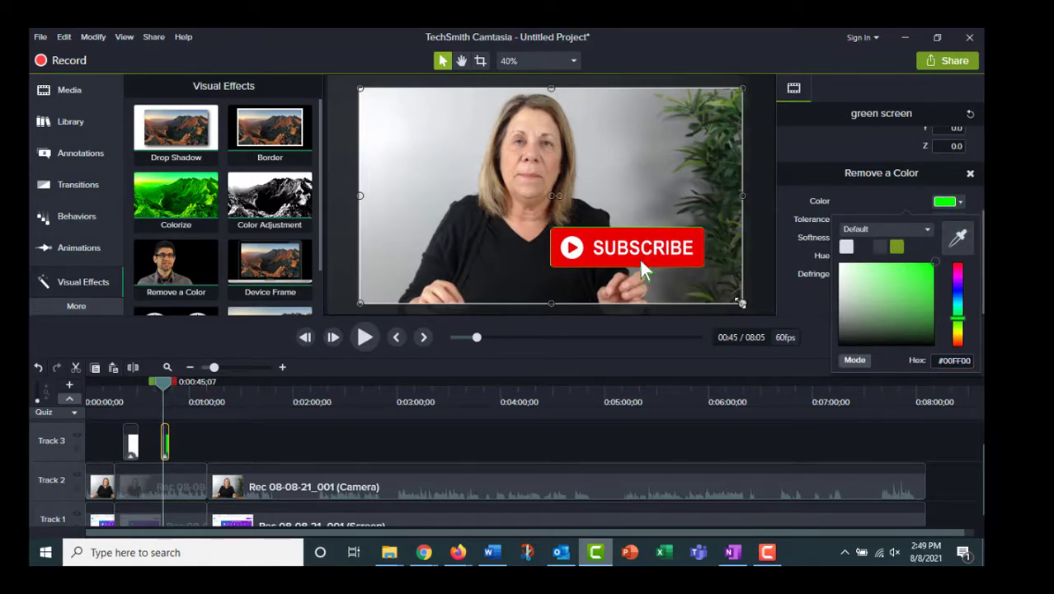
click(673, 170)
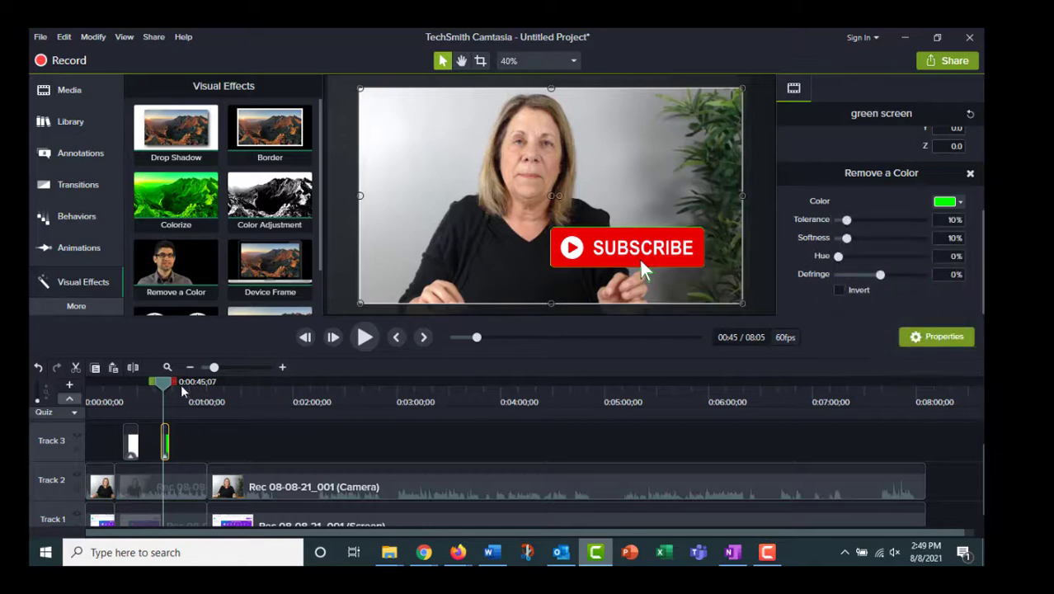
Play back the keyed SUBSCRIBE overlay over the speaker, then dismiss Canva's design-saved message
drag(162, 384, 156, 385)
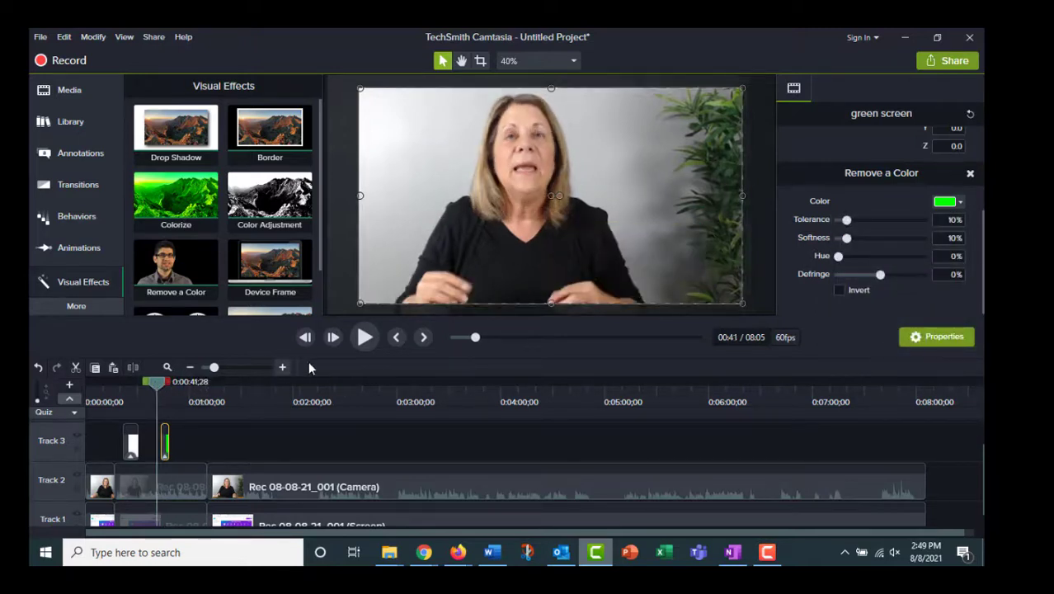
click(365, 338)
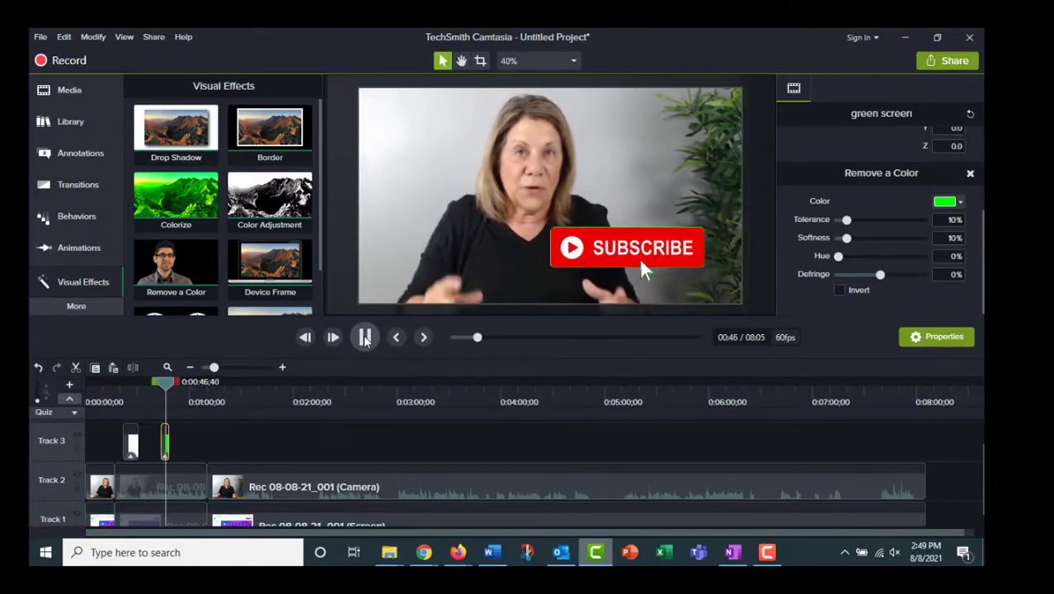
click(365, 338)
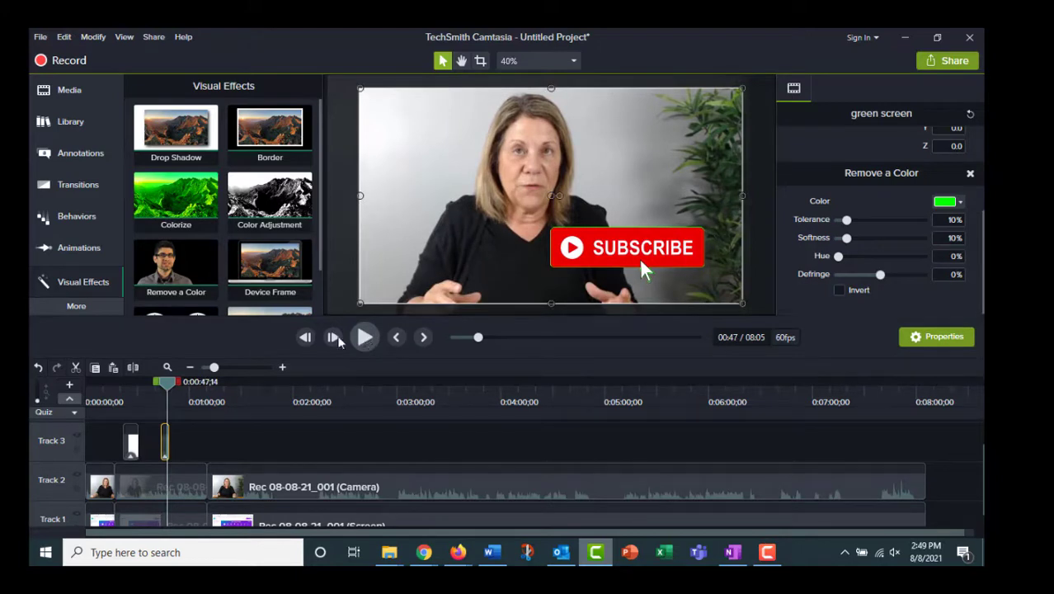
drag(172, 393, 126, 387)
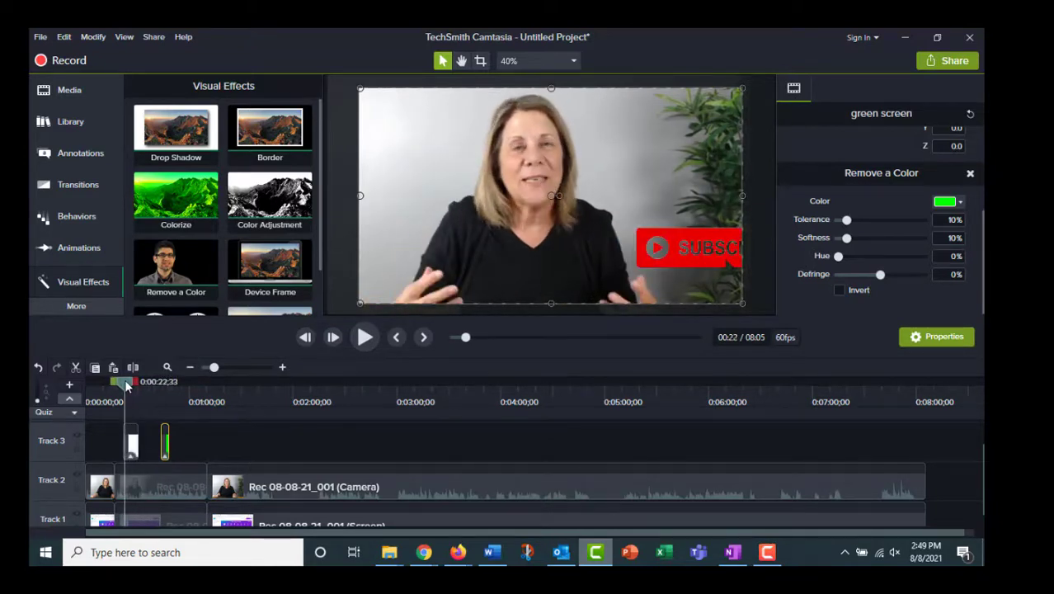
click(365, 338)
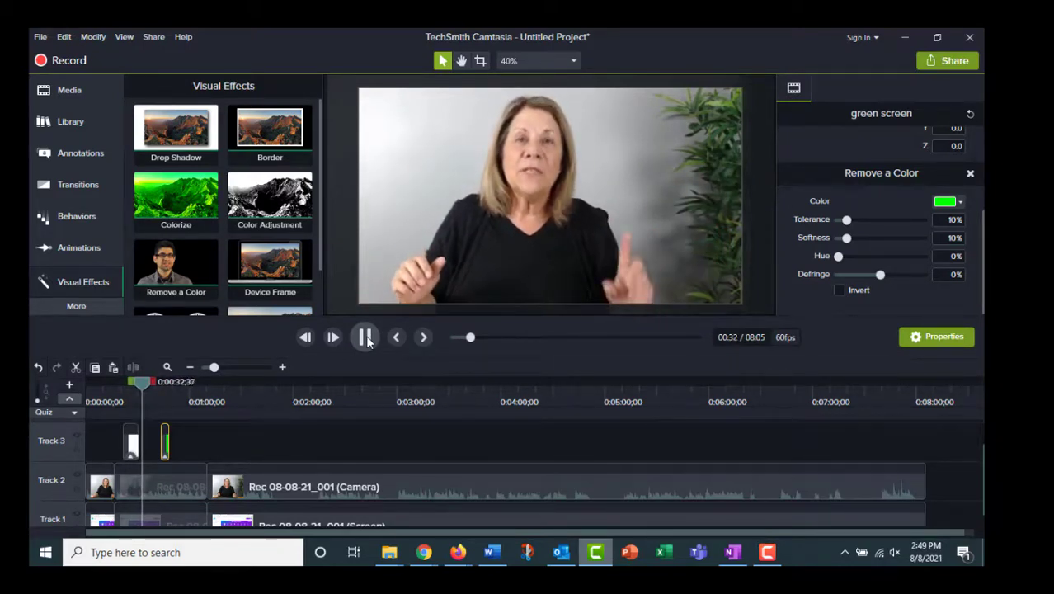
click(163, 395)
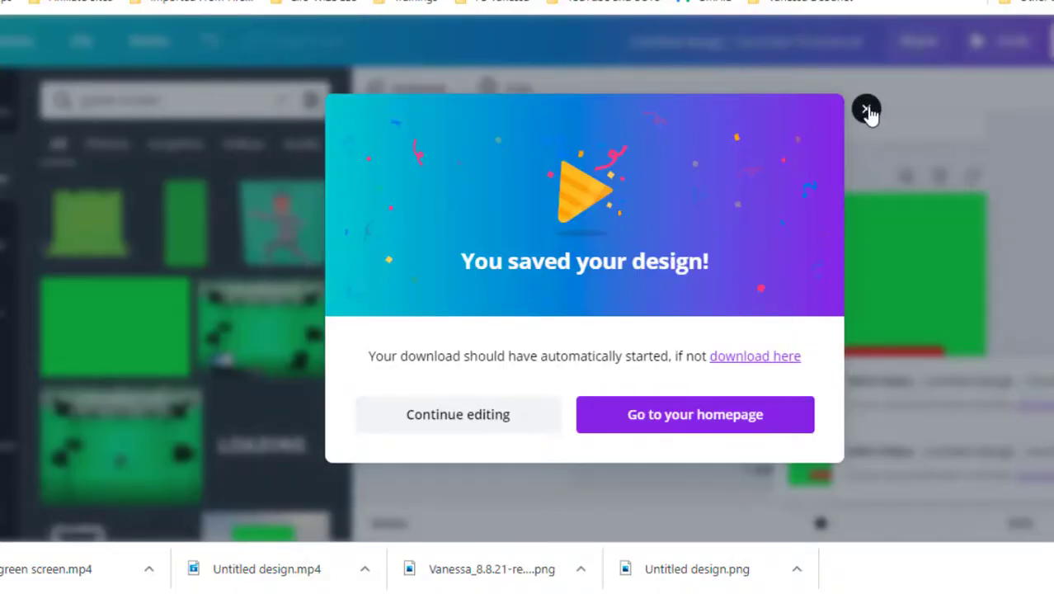
click(867, 111)
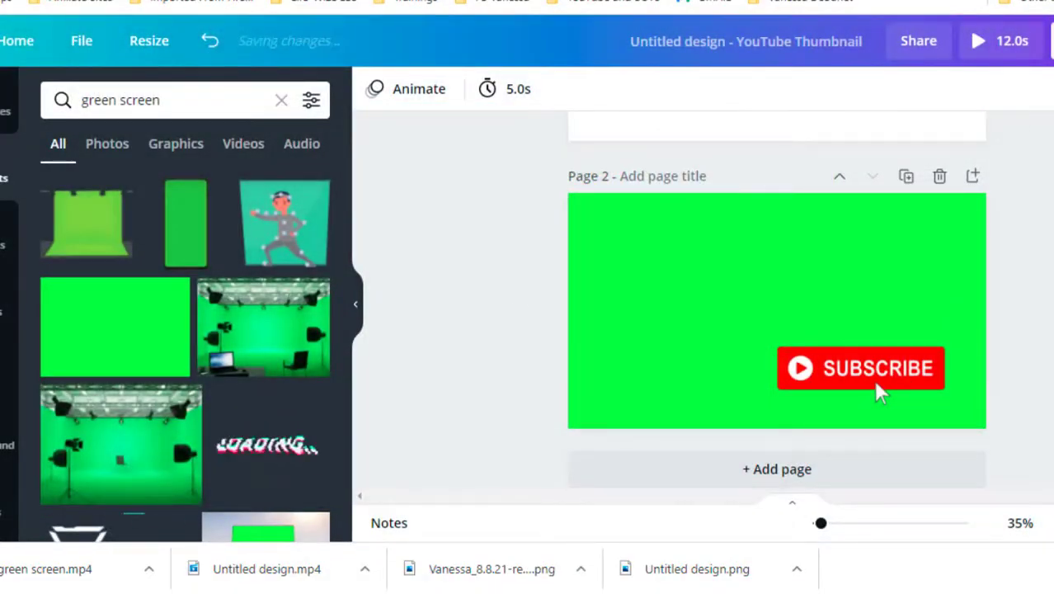
Replace the 'green screen' element search with a 'Subscribe' search
scroll(528, 297, up, 2)
scroll(775, 330, up, 3)
scroll(775, 330, down, 1)
scroll(775, 330, down, 2)
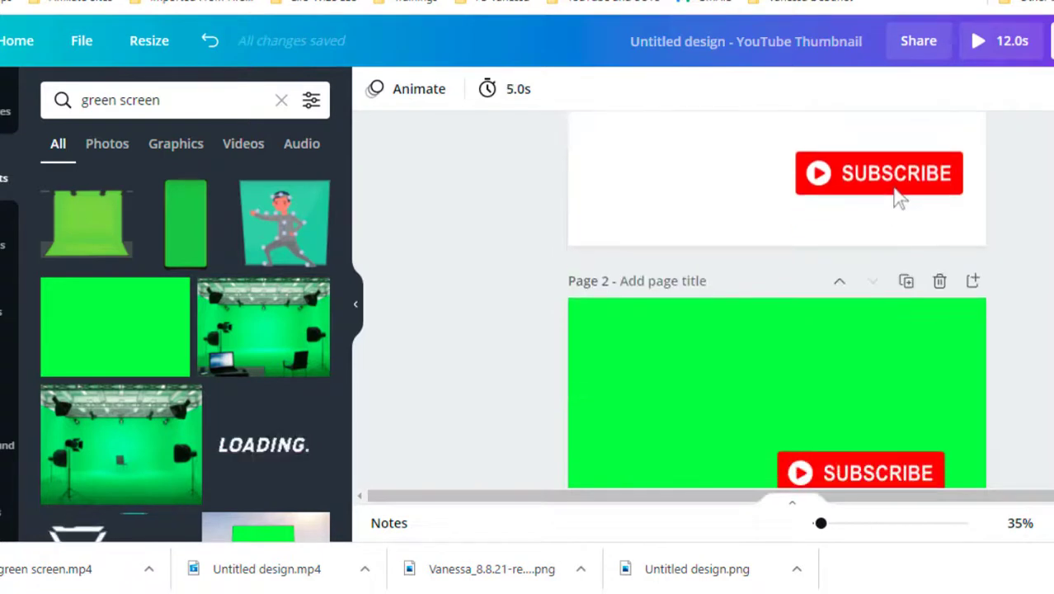
scroll(775, 329, down, 1)
scroll(675, 255, up, 5)
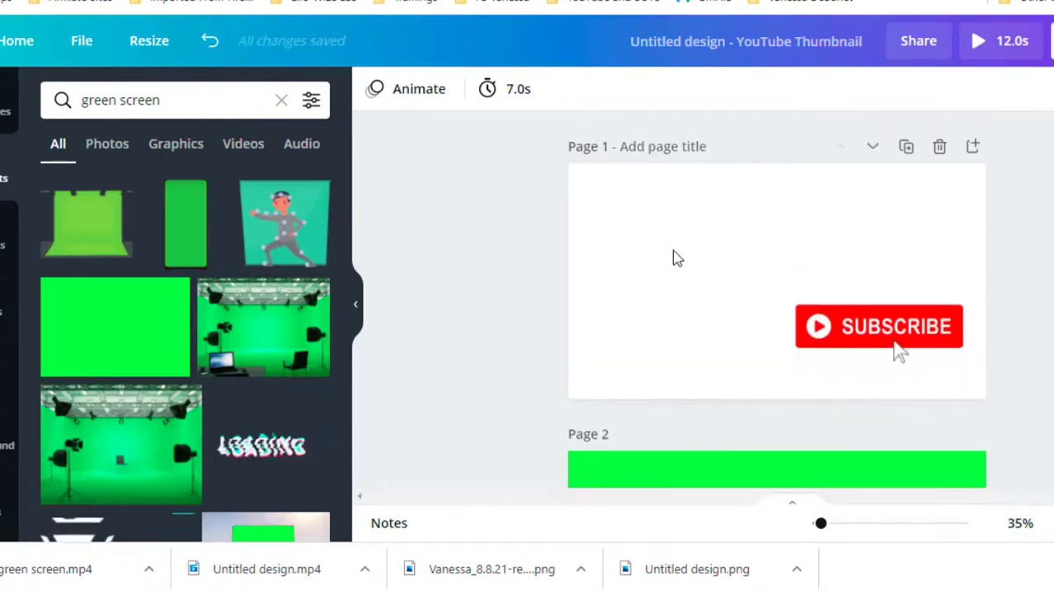
click(89, 107)
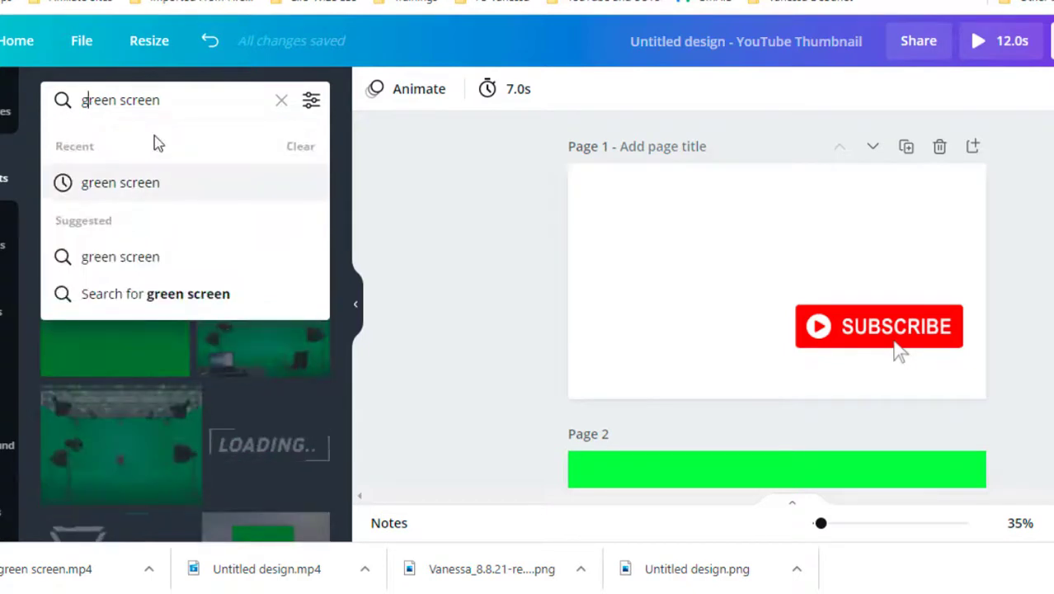
triple_click(133, 101)
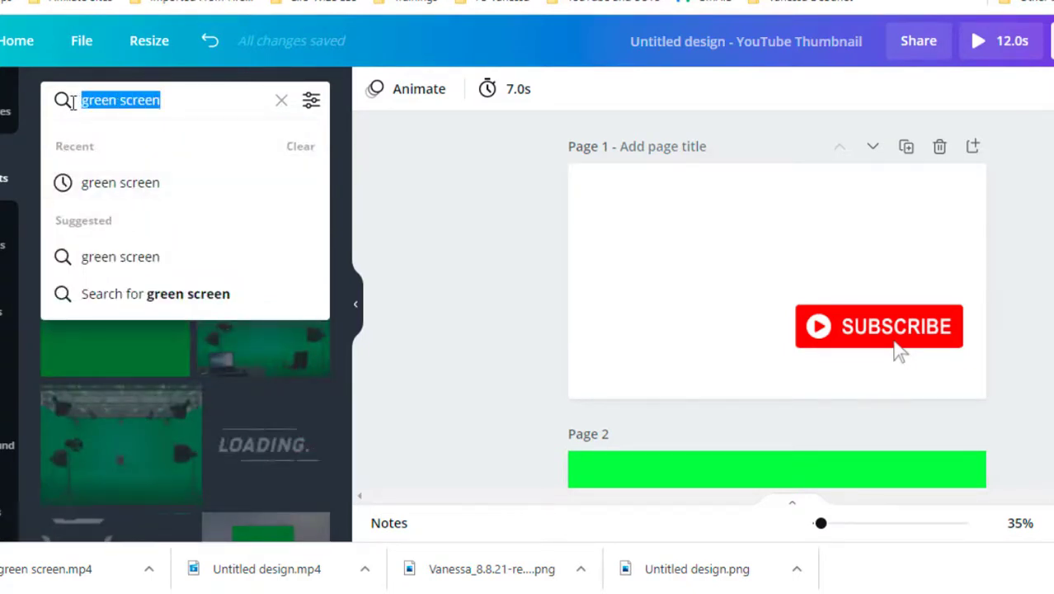
text(subs)
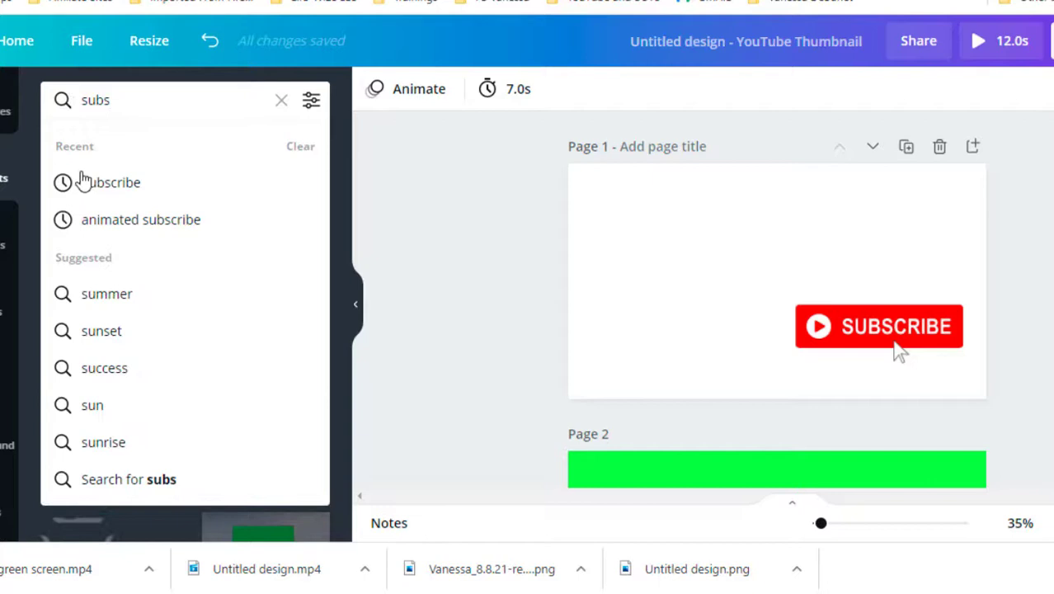
click(101, 185)
click(150, 100)
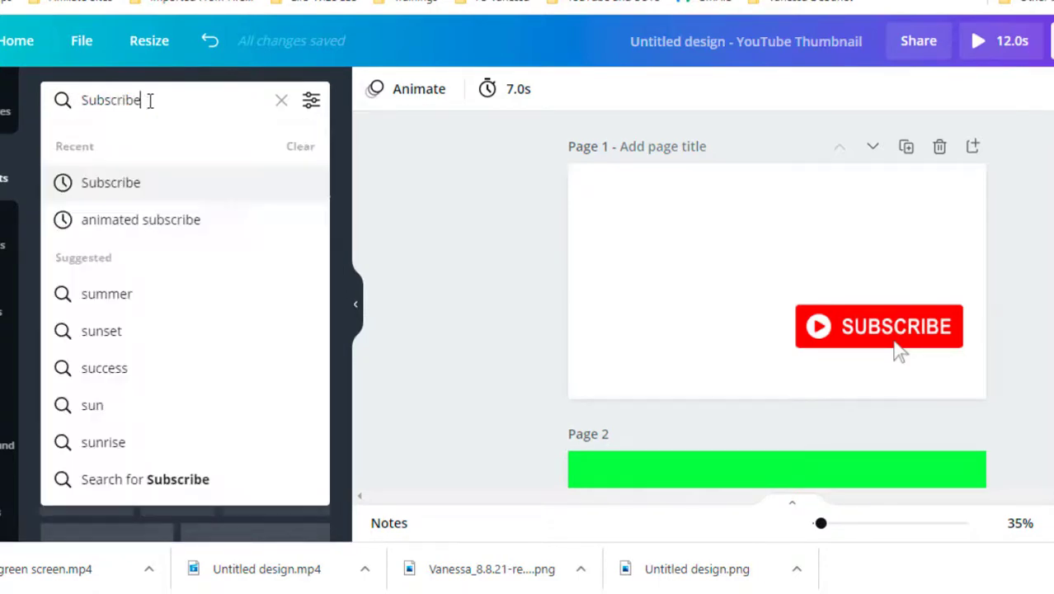
Refine the element search to 'youtube subscribe'
double_click(83, 99)
text(youtu)
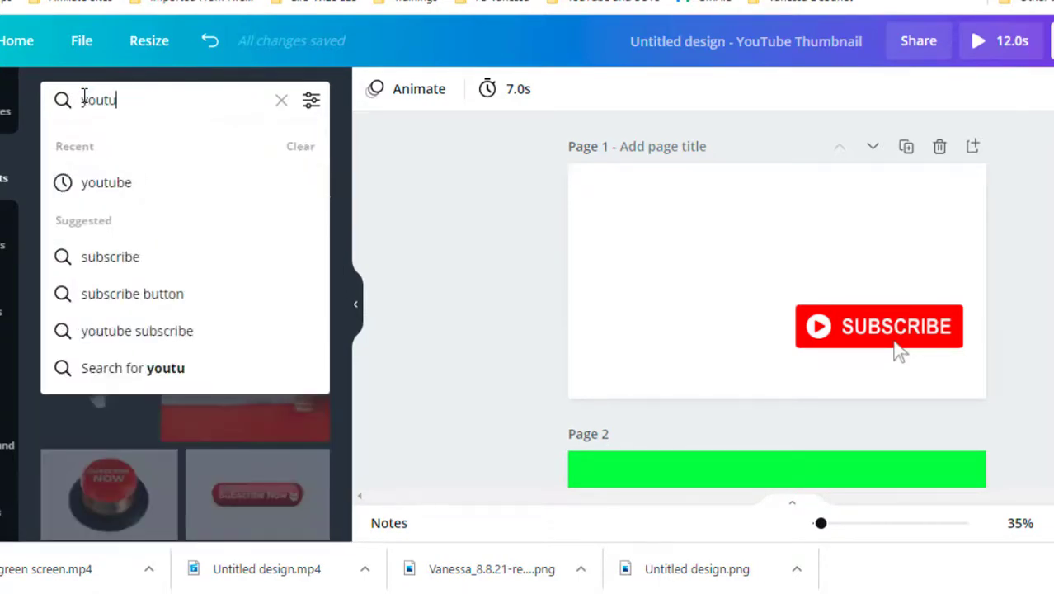
text(be subscribe)
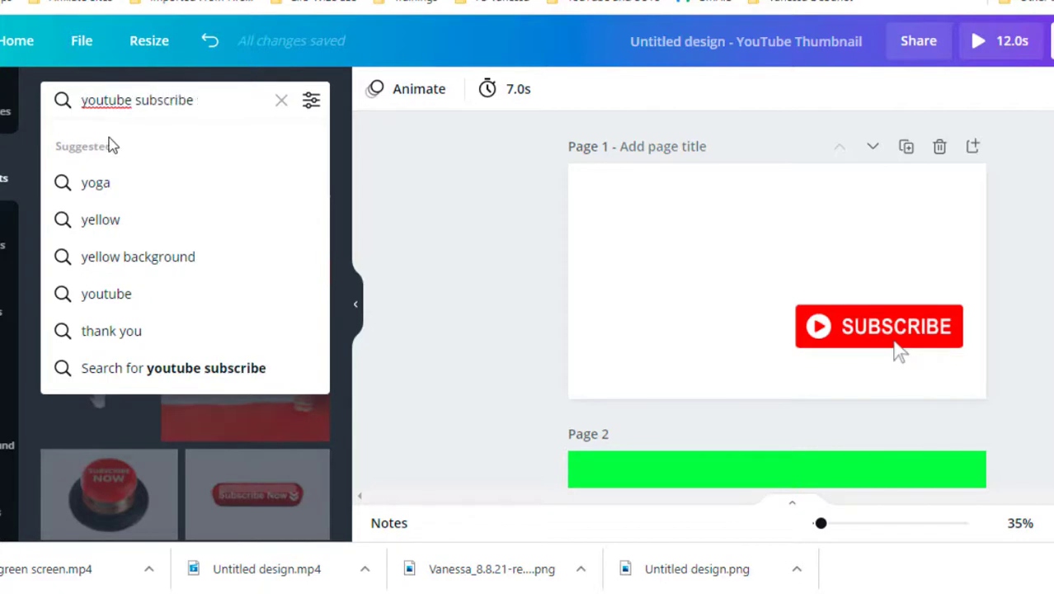
click(174, 196)
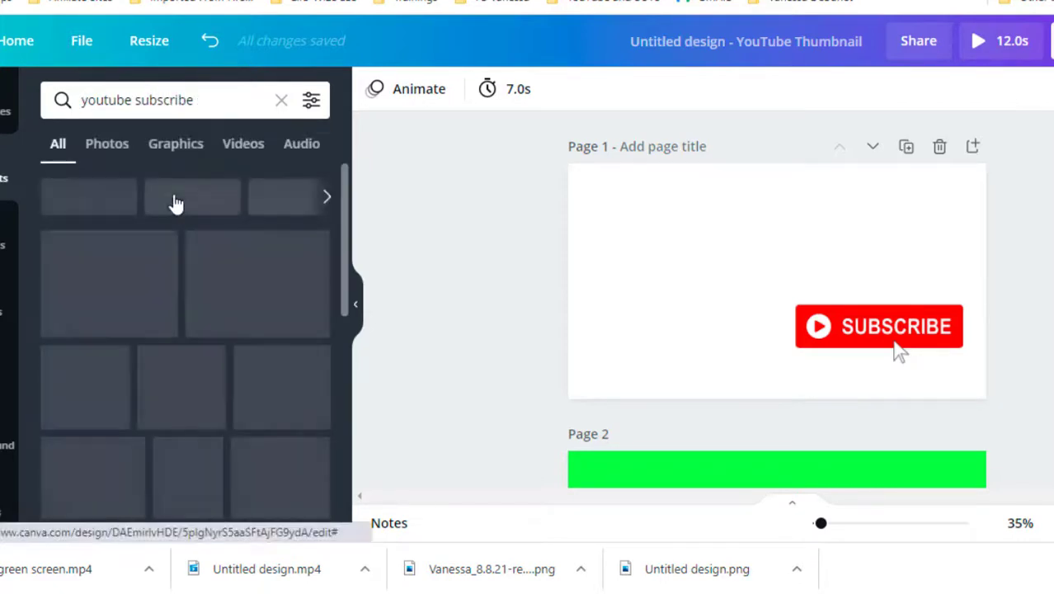
Filter the results to Videos and delete the SUBSCRIBE button from page 1
click(244, 145)
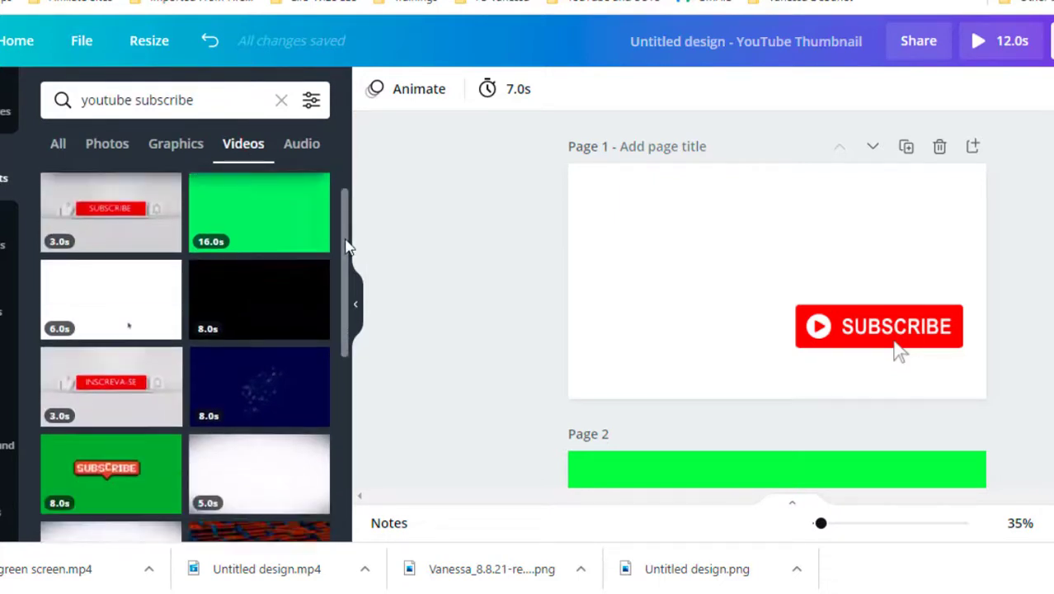
mouse_move(346, 215)
mouse_down()
mouse_move(337, 298)
mouse_move(335, 202)
mouse_up()
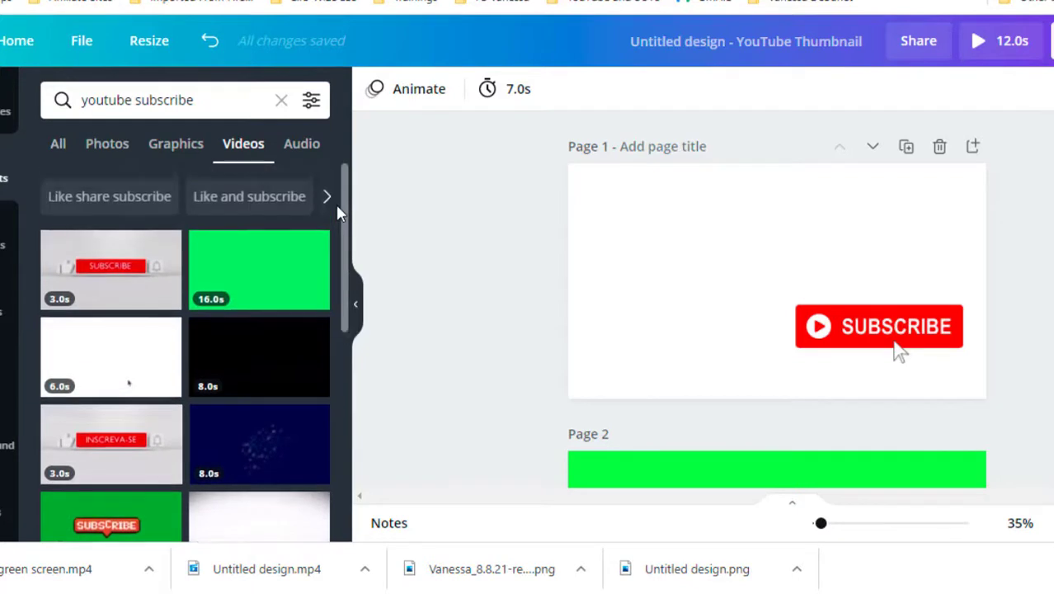
click(739, 277)
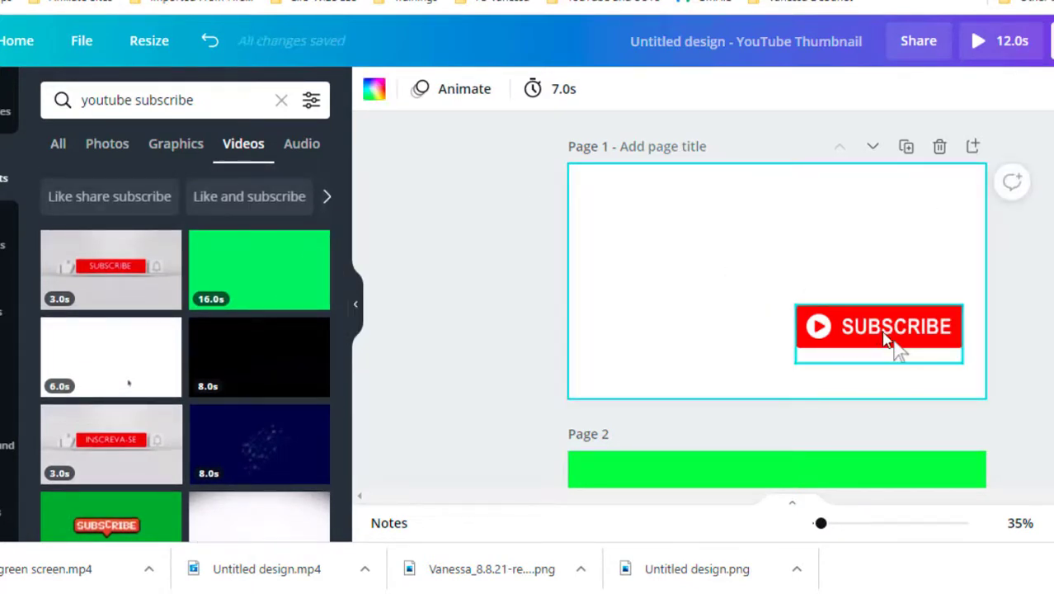
click(885, 341)
key(Delete)
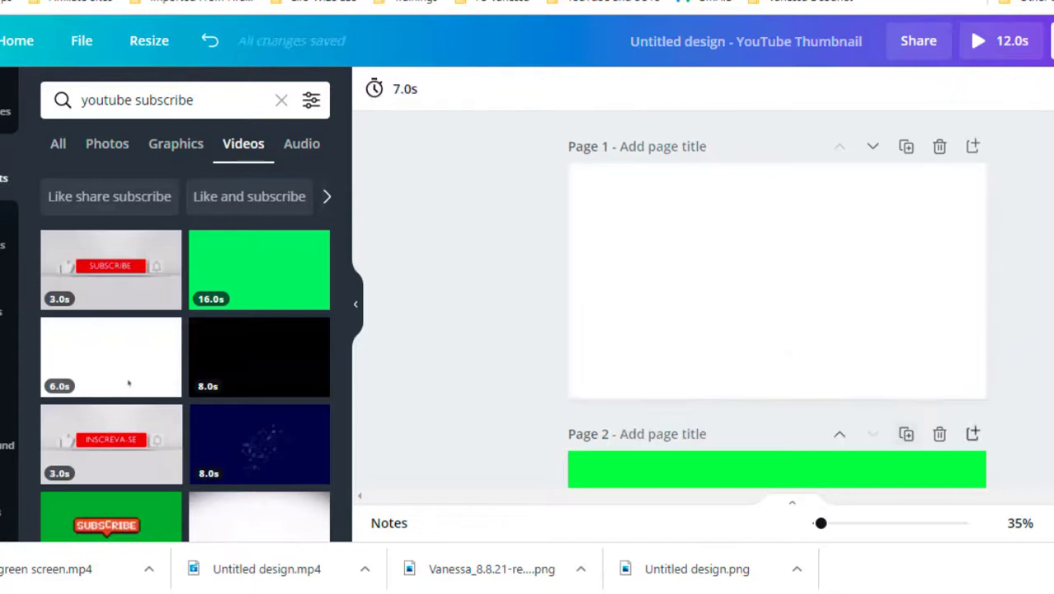
Delete the green second page of the design
scroll(907, 437, down, 3)
scroll(876, 458, down, 1)
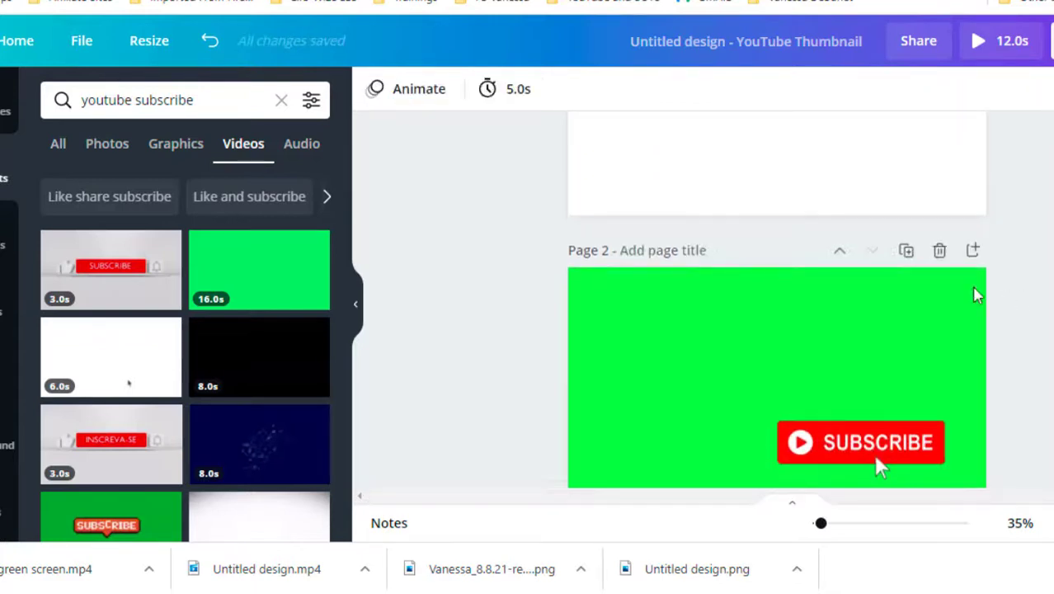
click(940, 251)
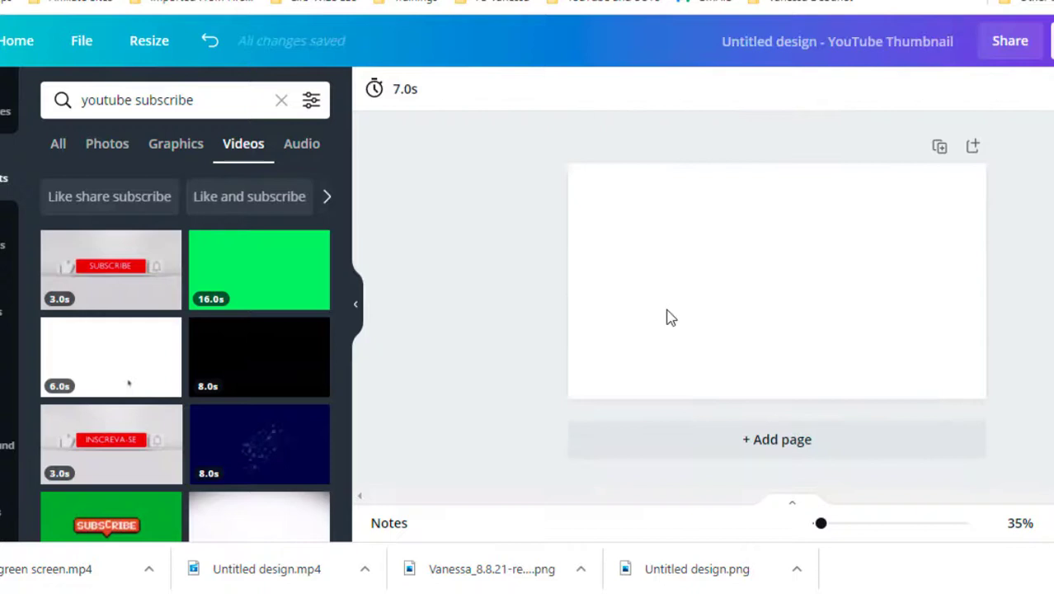
Place the green 16-second subscribe video on the page and enlarge it to fill it
drag(226, 290, 432, 266)
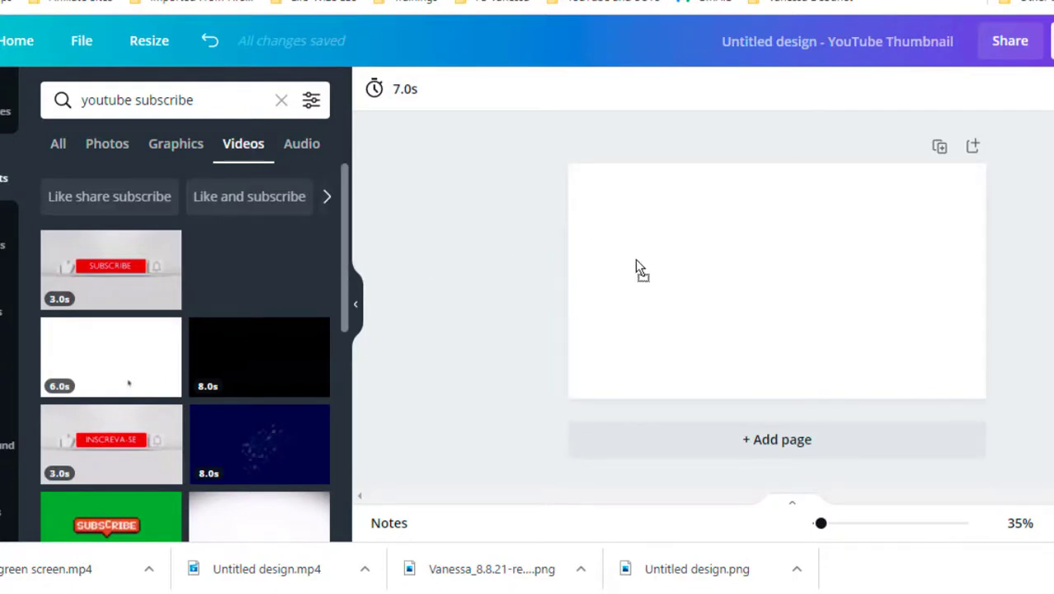
drag(649, 272, 647, 271)
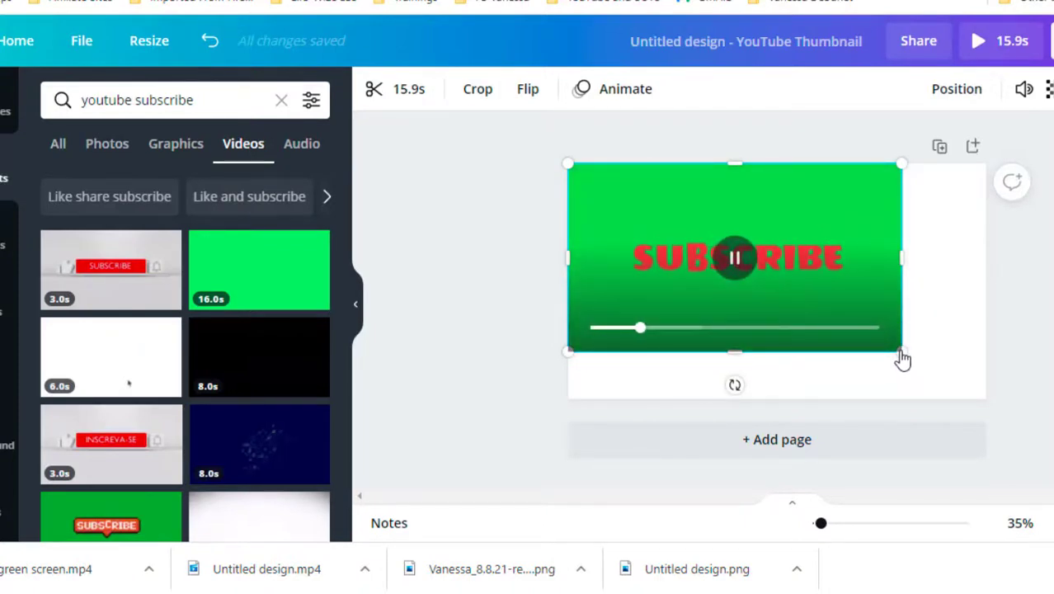
drag(902, 353, 1049, 392)
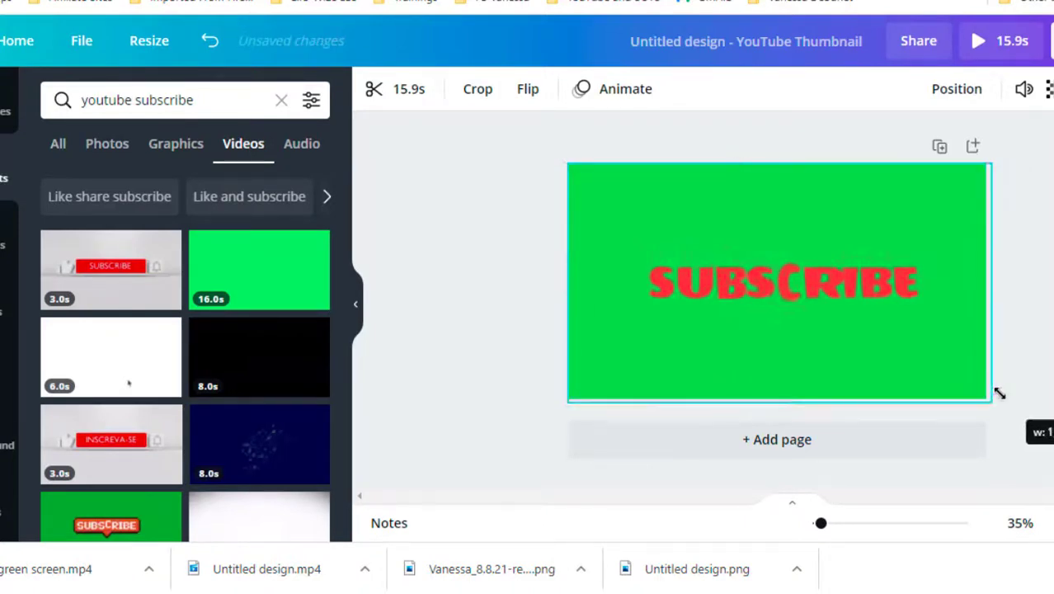